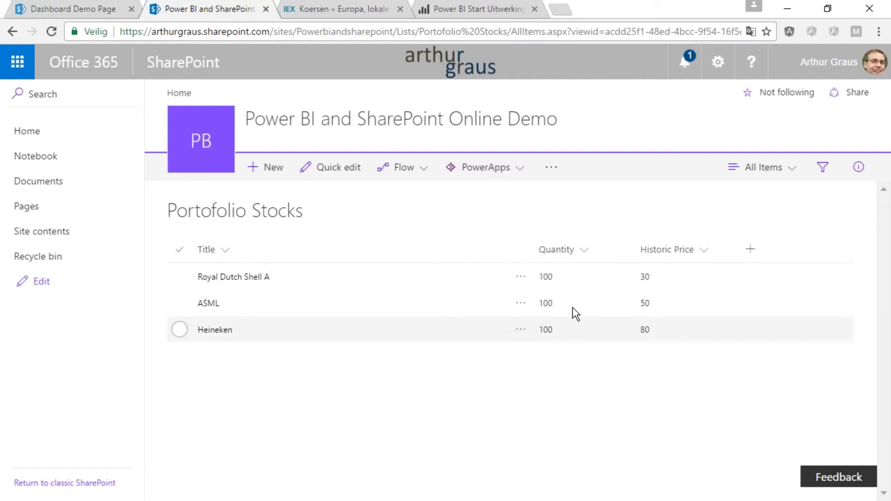
Switch to the IEX.nl AEX Amsterdam live quotes page in the browser.
click(388, 11)
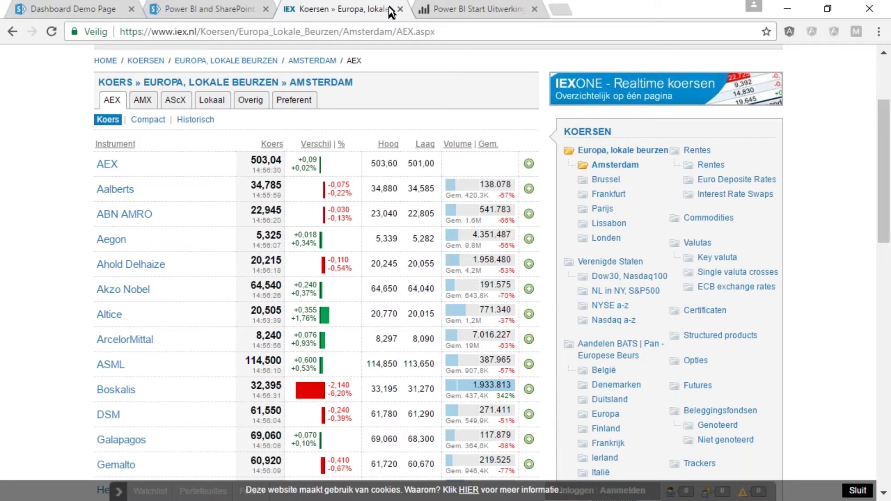
Leave the IEX quotes page for the empty, untitled Power BI Desktop report.
key(alt+Tab)
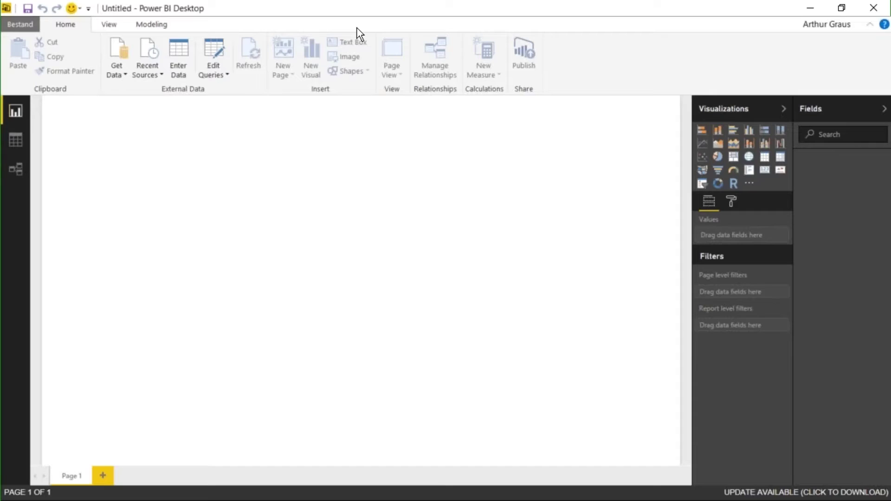
Choose SharePoint Online List from the full list of Get Data sources.
click(120, 72)
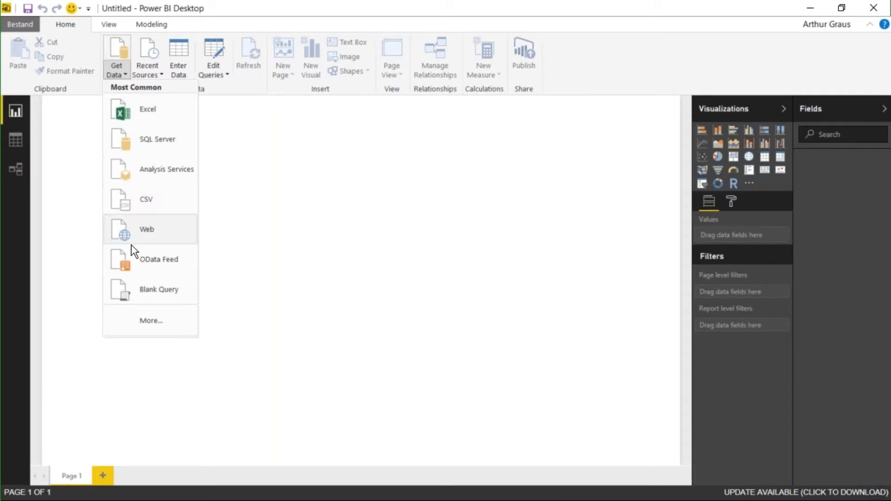
click(152, 319)
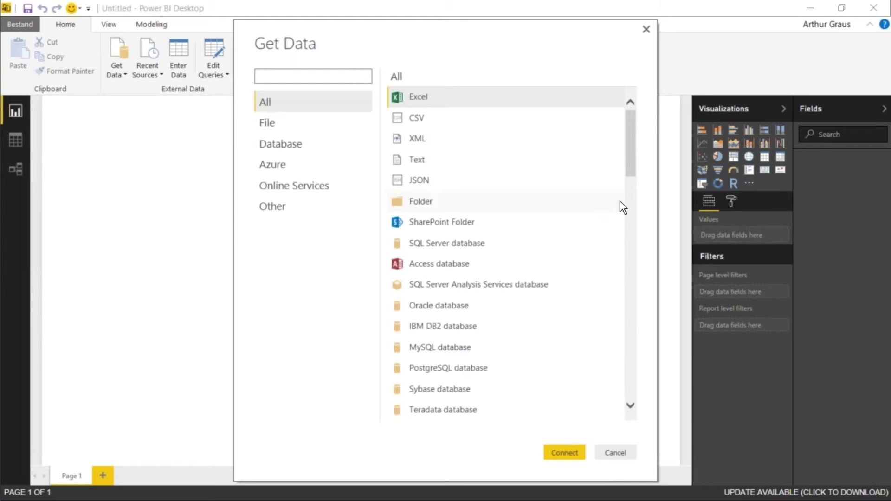
drag(628, 169, 629, 251)
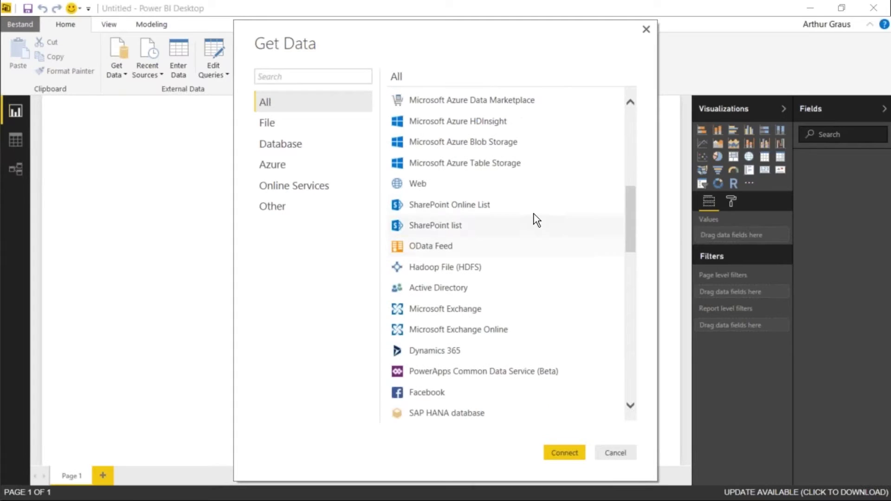
click(489, 212)
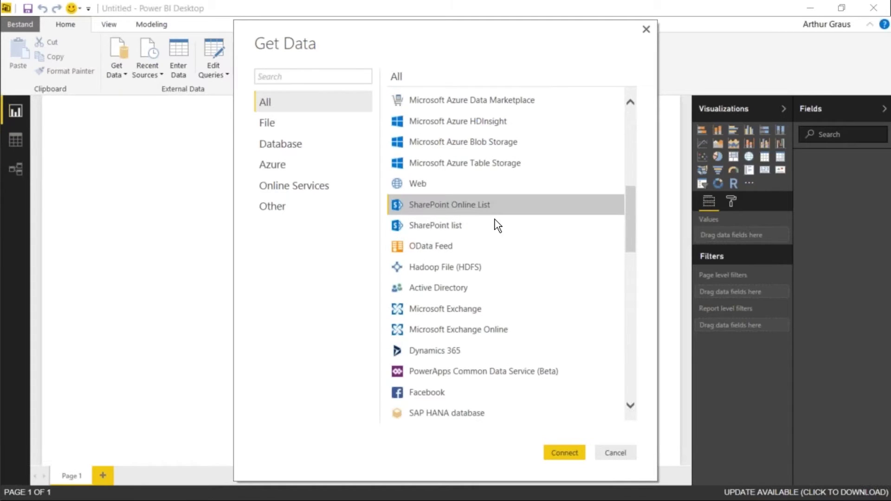
click(564, 452)
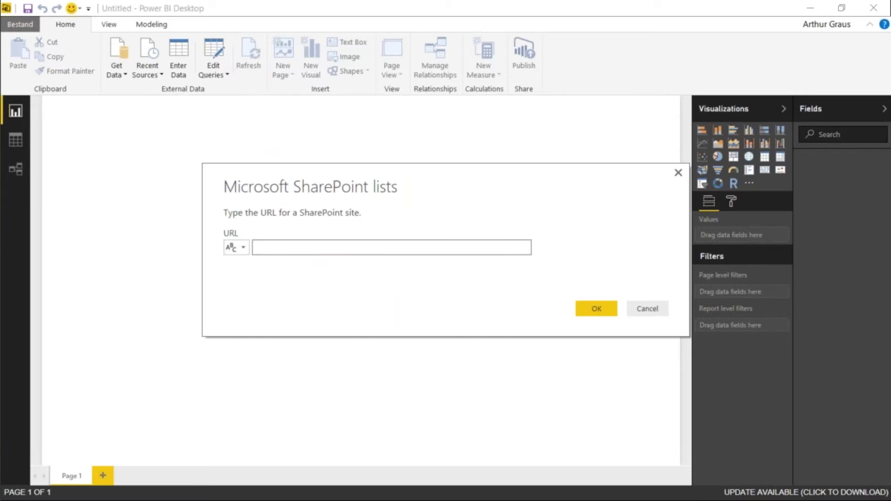
Connect with the pasted SharePoint site URL and preview the Portofolio Stocks list.
text(https://arthurgraus.sharepoint.com/sites/Powerbiandsharepoint)
click(600, 314)
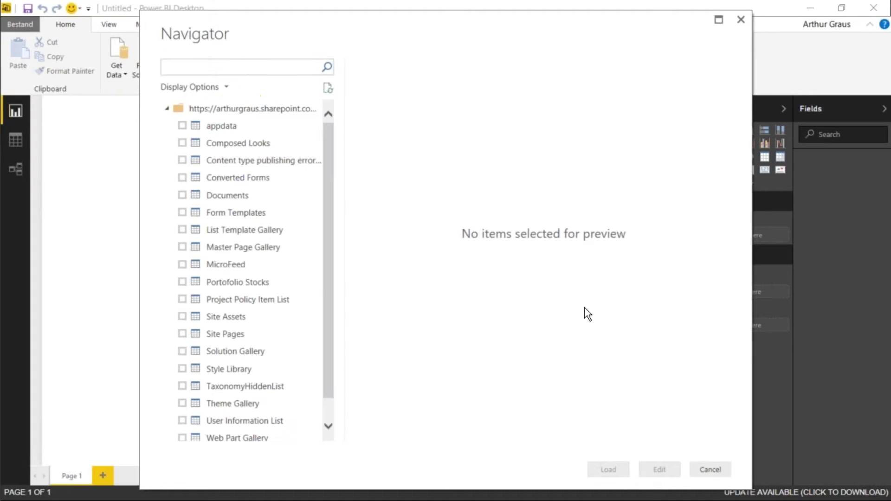
click(181, 282)
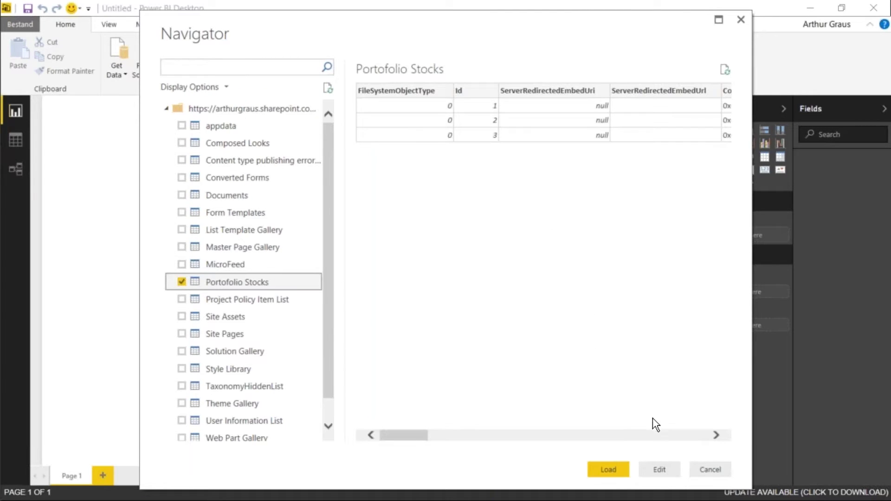
Open the Portofolio Stocks list in the Query Editor.
click(664, 469)
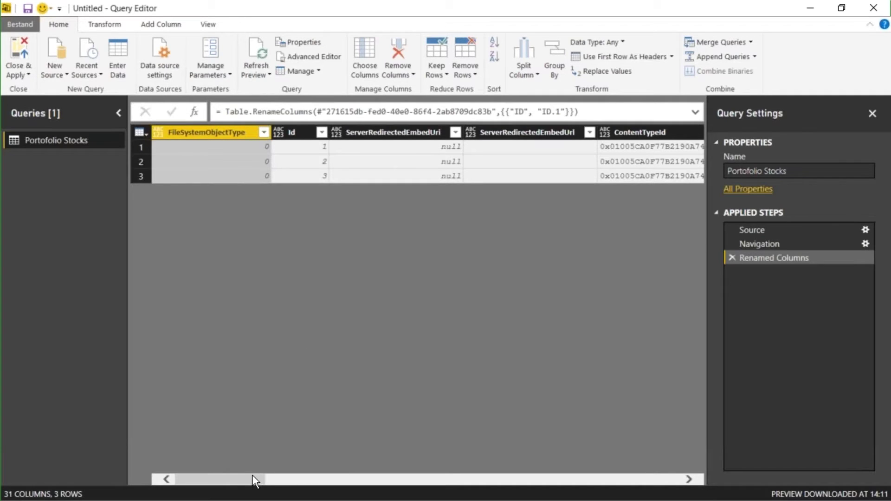
drag(253, 480, 320, 481)
Remove the leading FileSystemObjectType through ContentTypeId columns from Portofolio Stocks.
shift+click(299, 133)
right_click(298, 134)
click(321, 140)
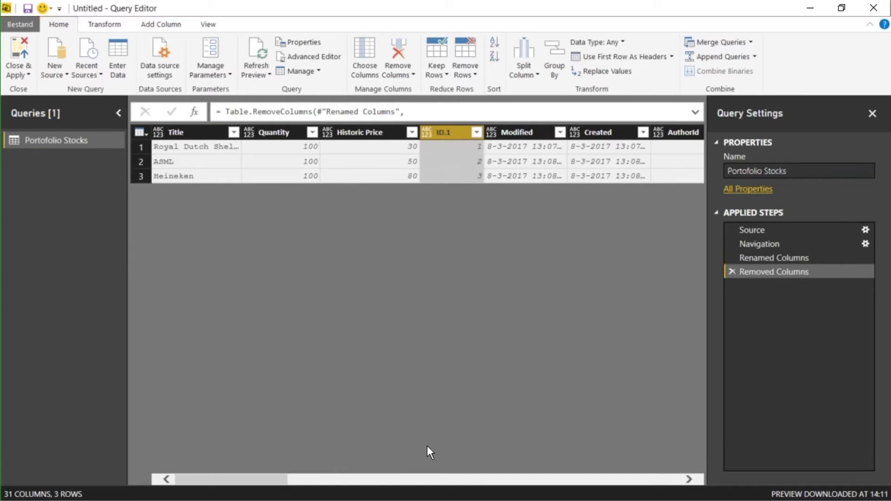
drag(280, 479, 684, 479)
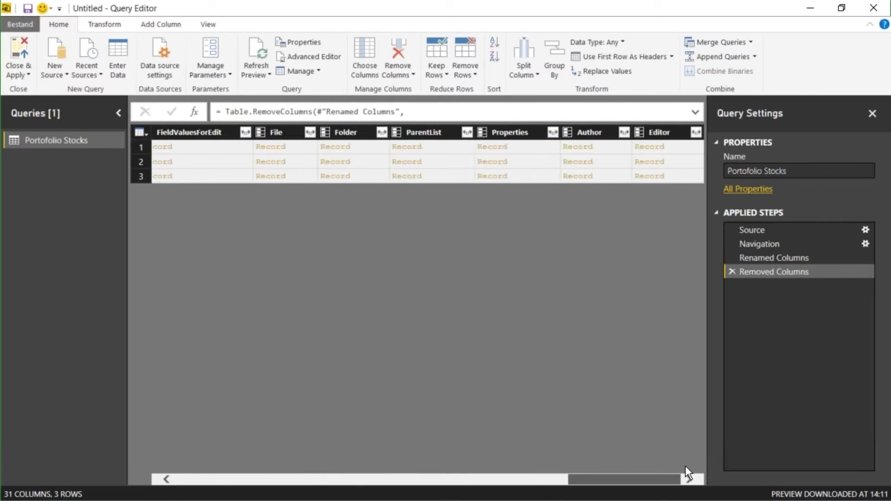
click(661, 131)
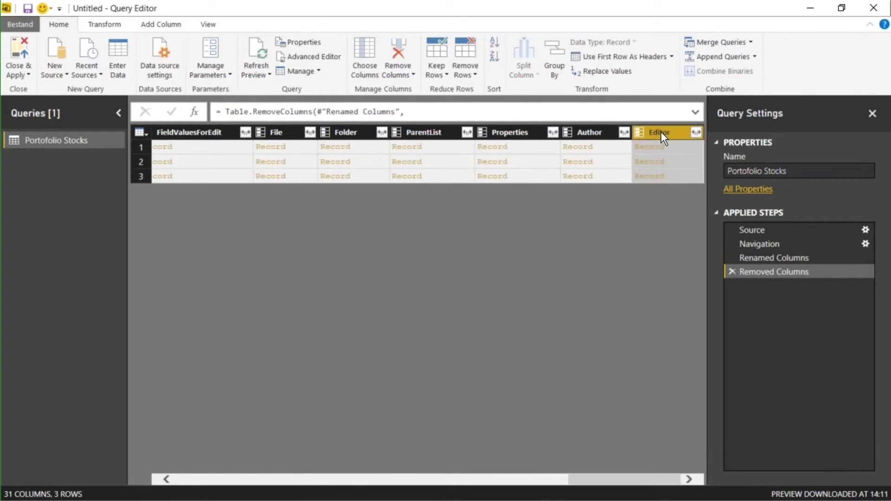
right_click(661, 132)
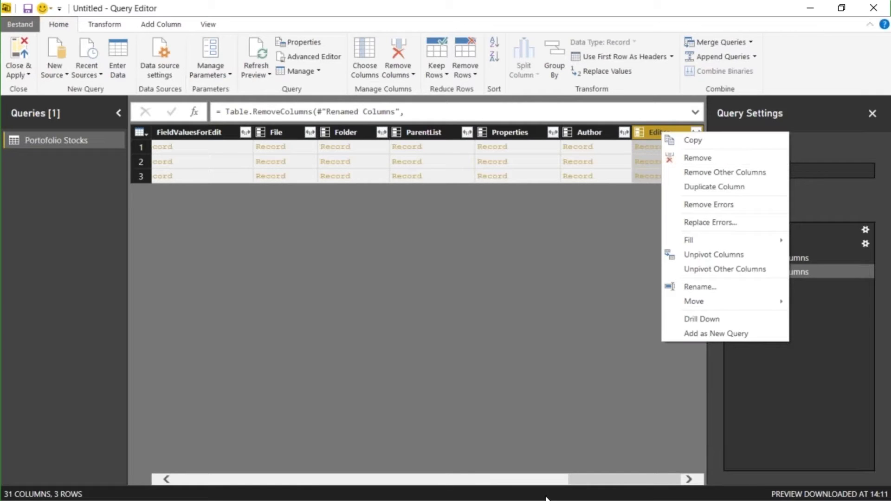
click(605, 477)
drag(606, 477, 178, 476)
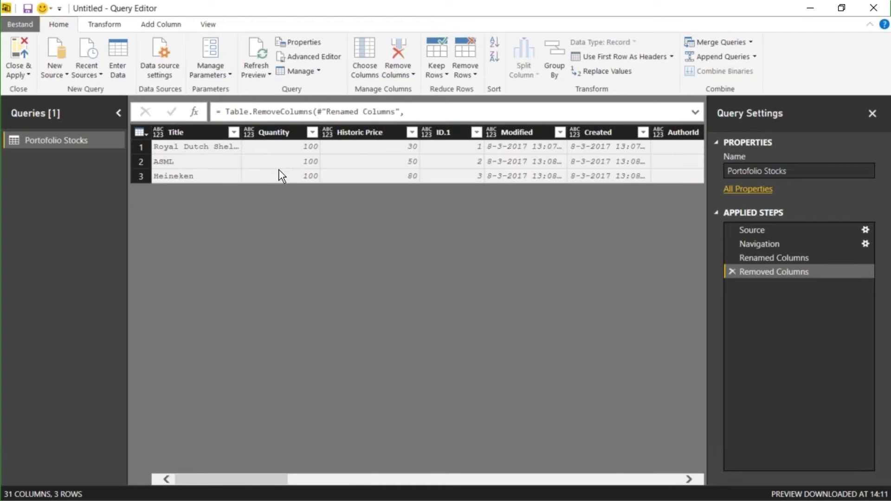
Delete ID.1 and every column after it, then apply the query changes.
click(449, 132)
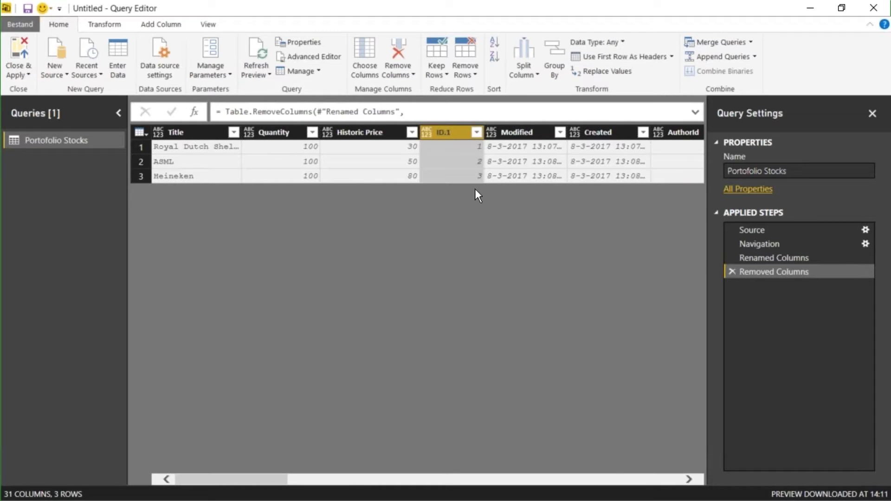
key(Delete)
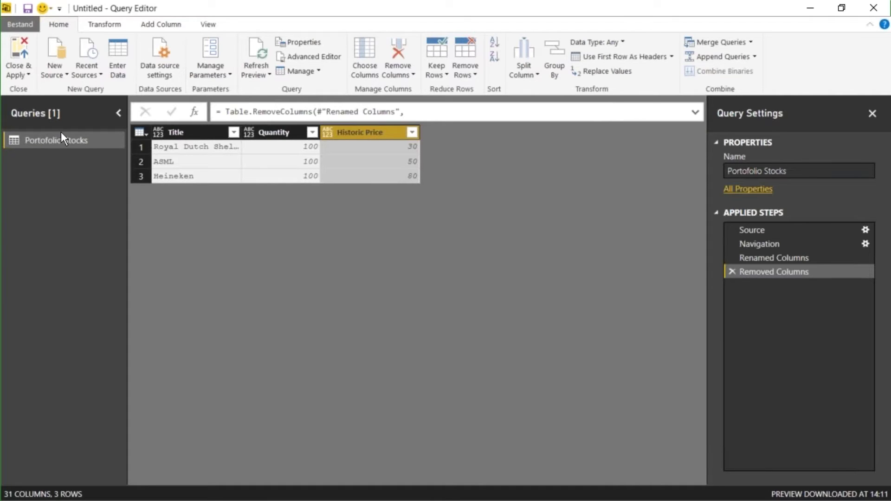
click(21, 48)
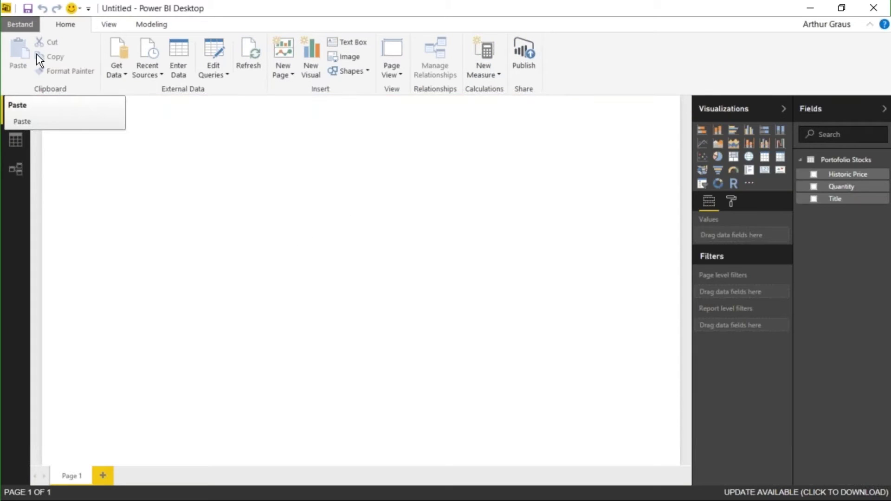
Add a Web data source using the IEX.nl AEX page URL copied from Chrome.
click(116, 70)
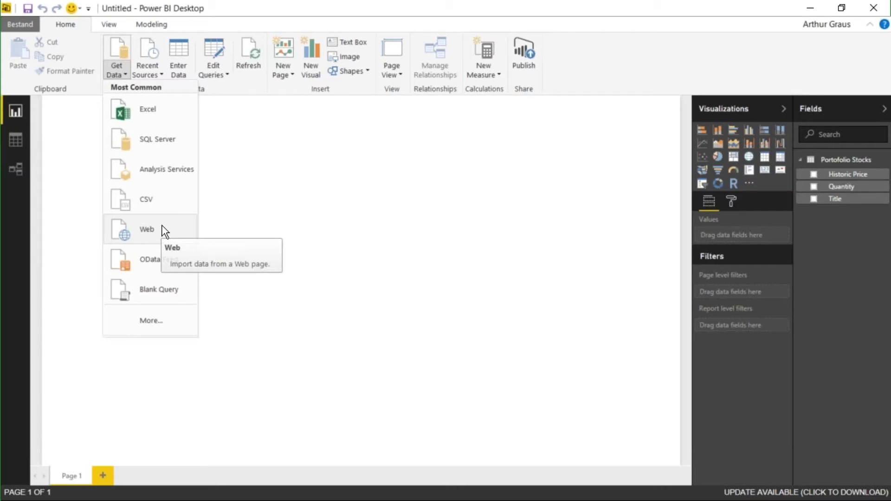
click(163, 231)
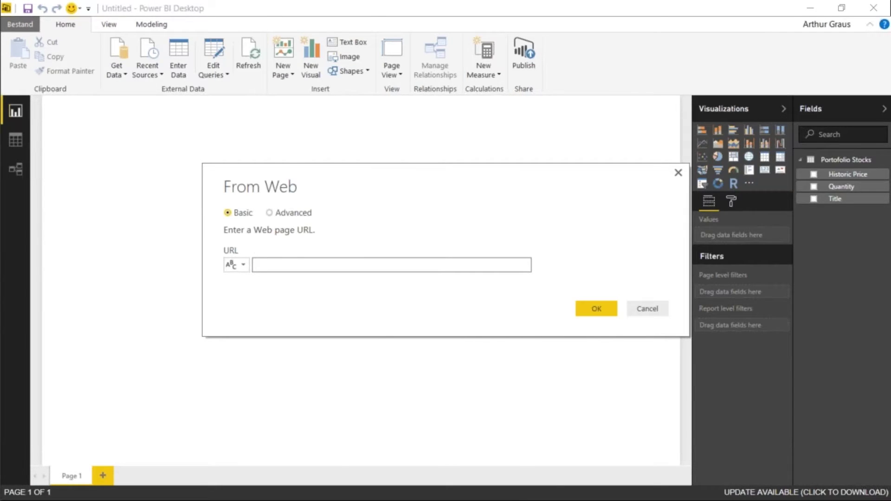
key(alt+Tab)
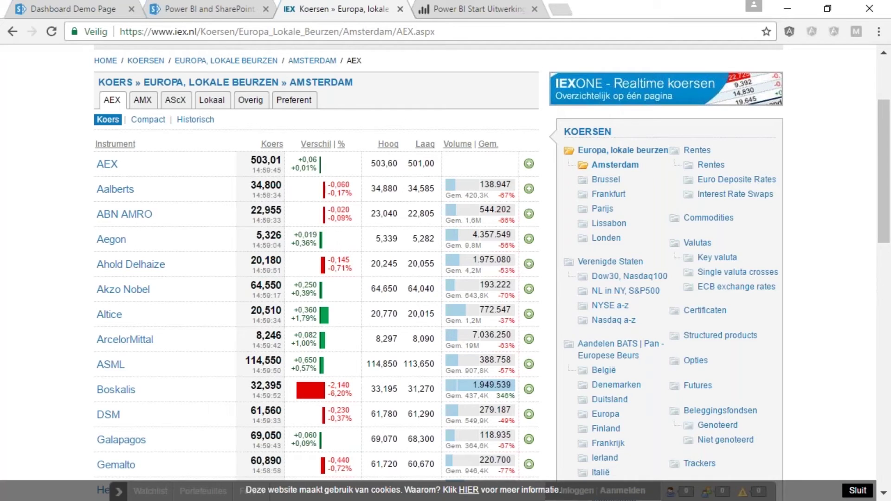
click(523, 31)
key(ctrl+c)
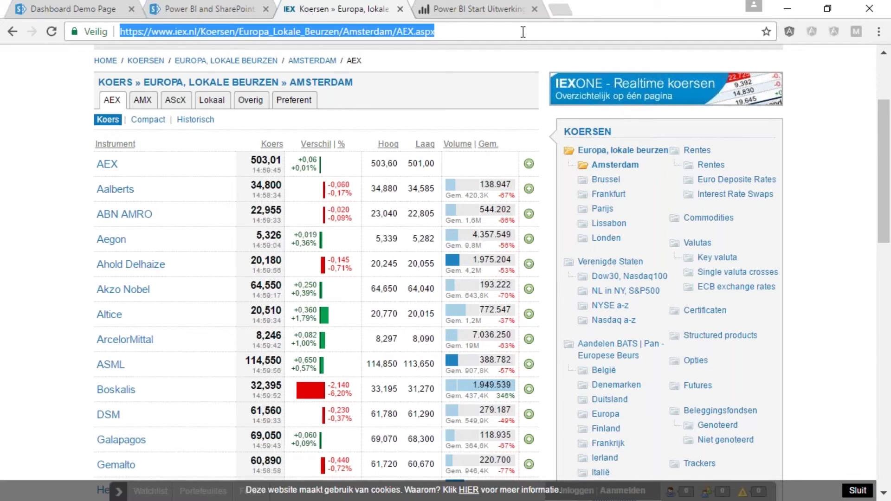
key(alt+Tab)
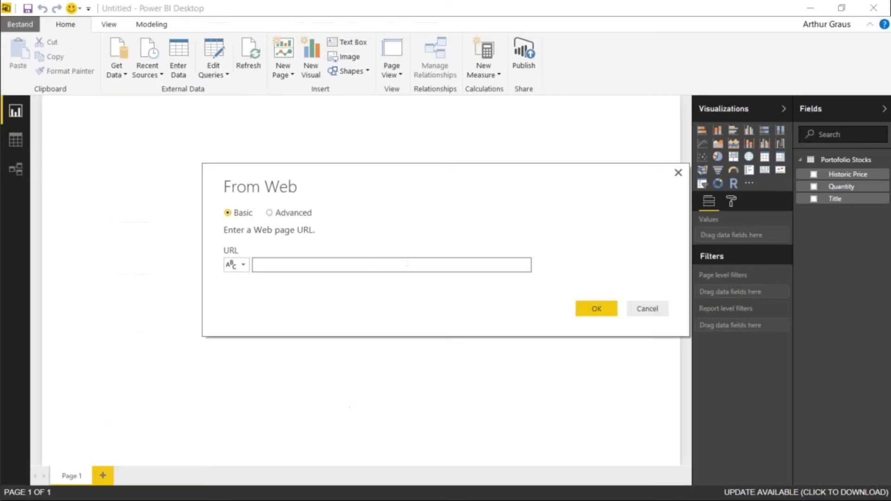
key(ctrl+v)
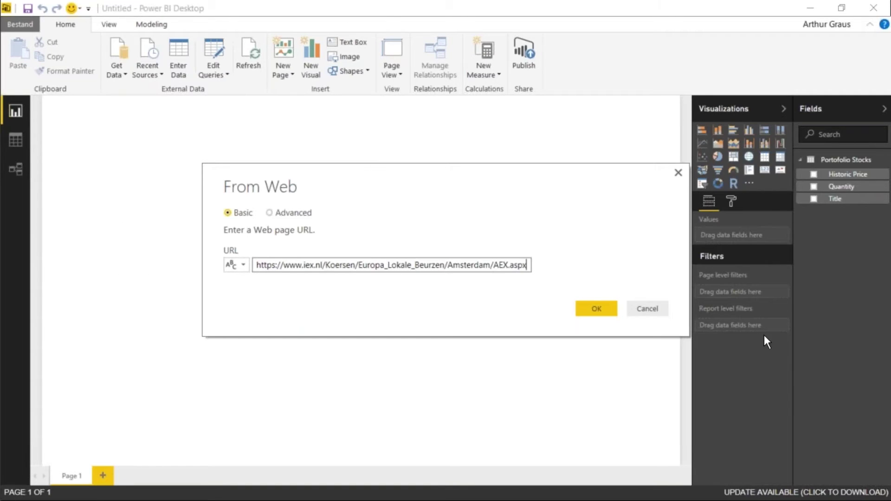
click(592, 308)
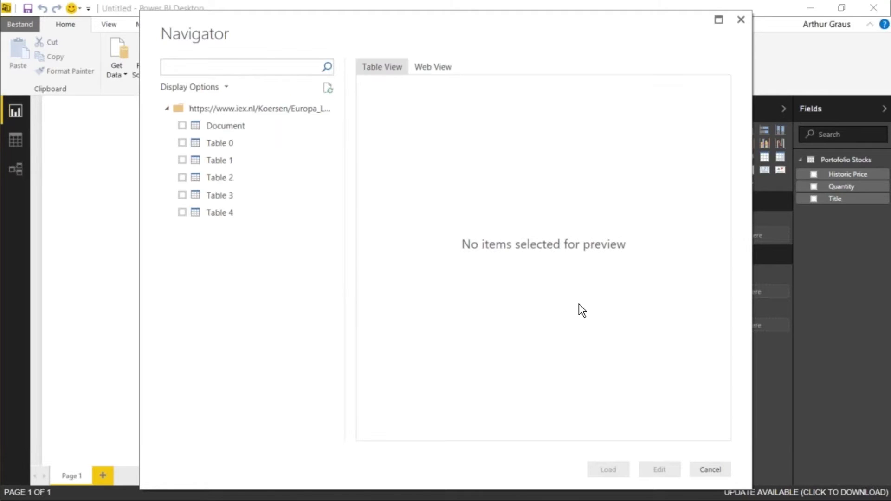
In the Navigator, swap Table 0 for Table 1 and open it for editing.
click(181, 143)
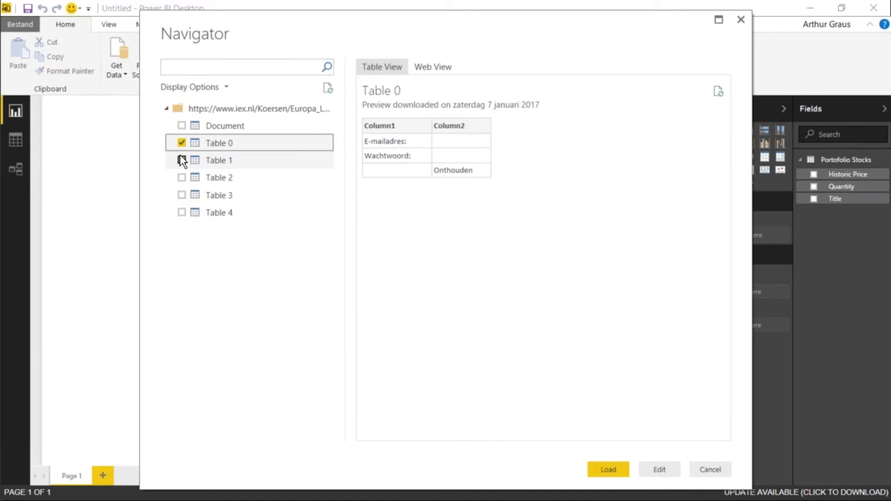
click(181, 143)
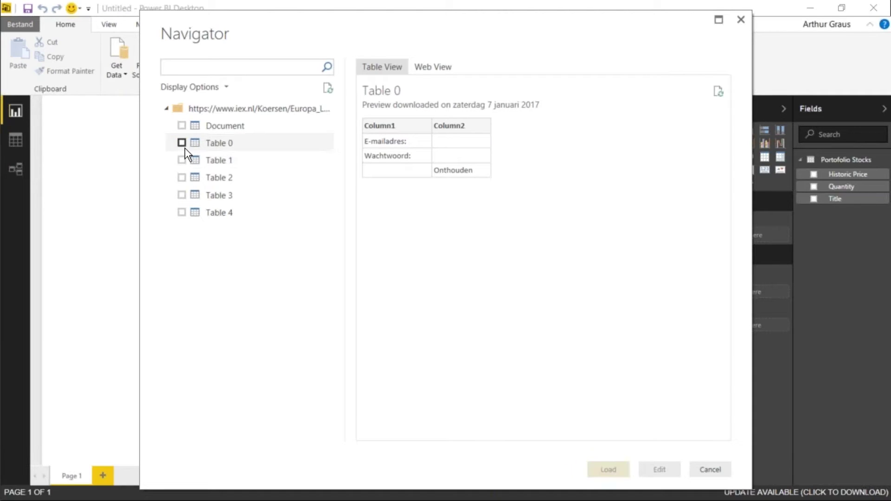
click(182, 160)
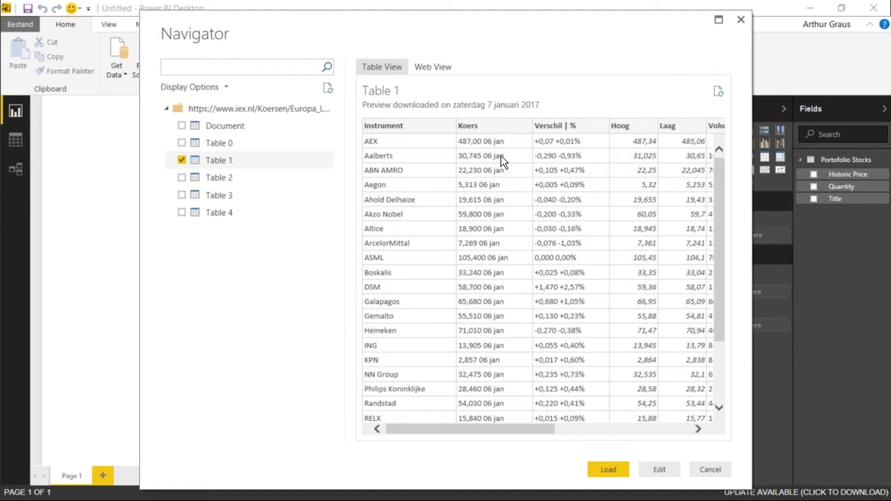
click(650, 468)
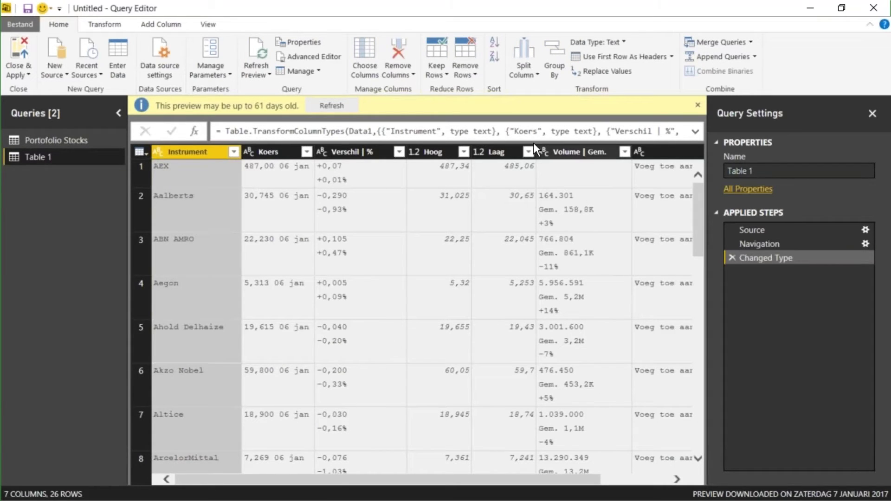
Remove every column of Table 1 except Instrument and Koers.
click(371, 152)
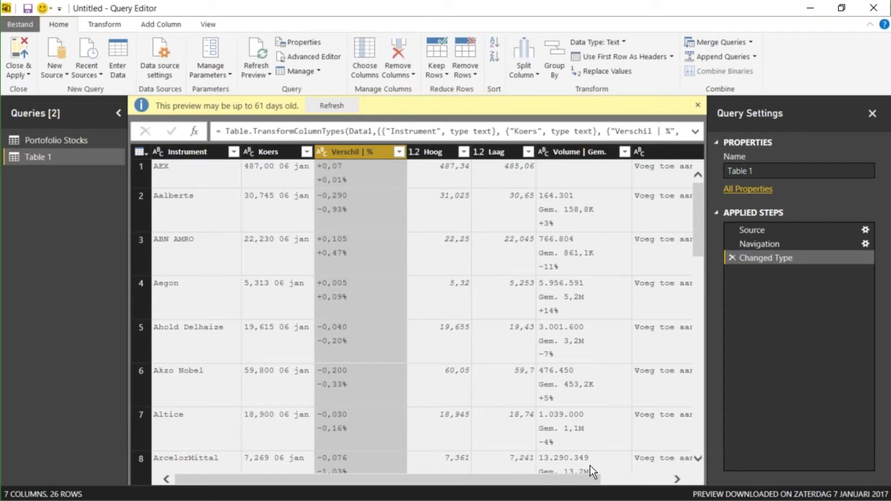
drag(565, 477, 674, 473)
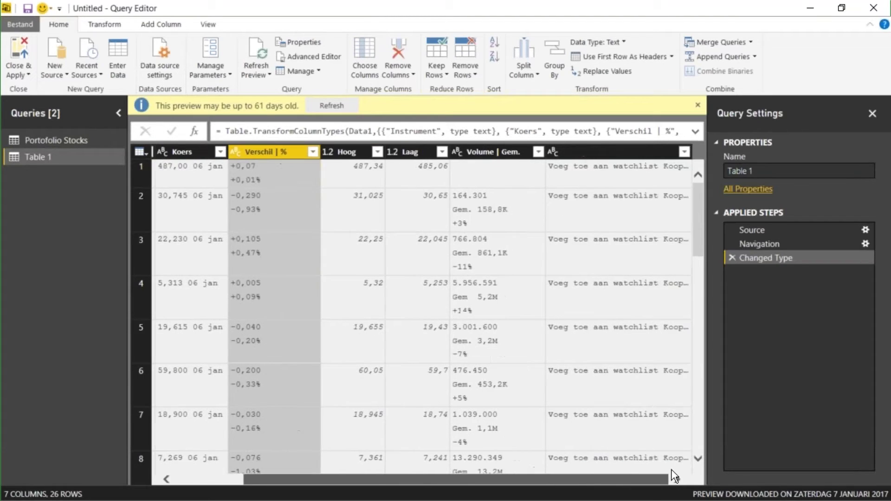
shift+click(611, 153)
right_click(609, 152)
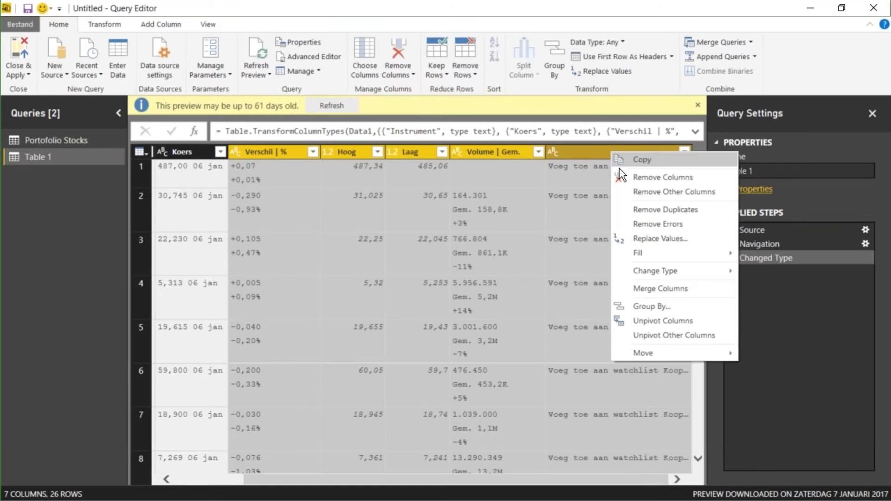
click(640, 180)
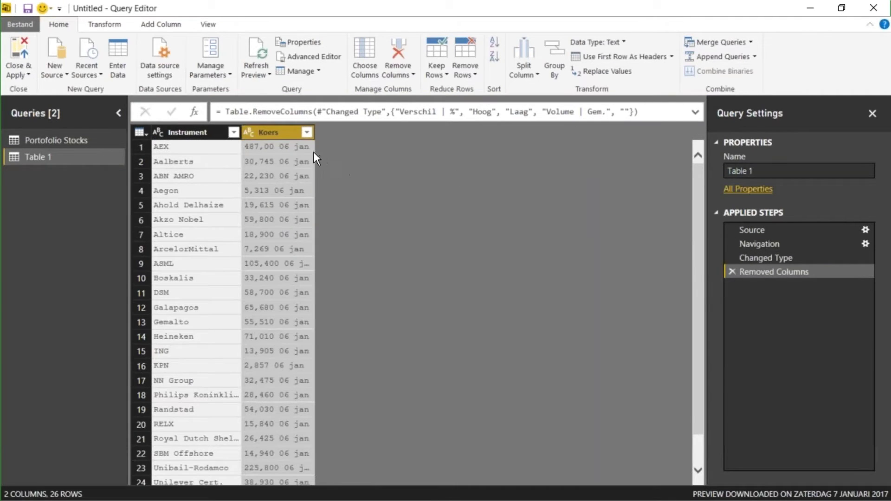
Split Koers at the left-most space and delete the Koers.2 date part.
right_click(280, 134)
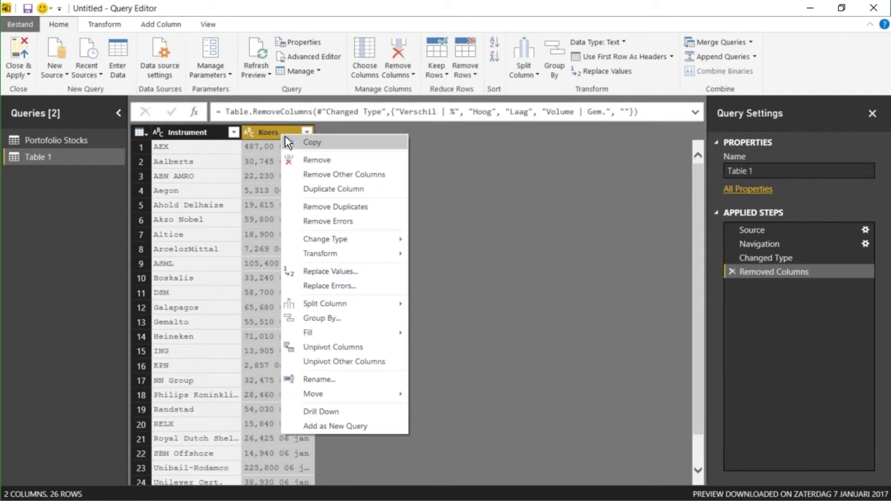
mouse_move(337, 303)
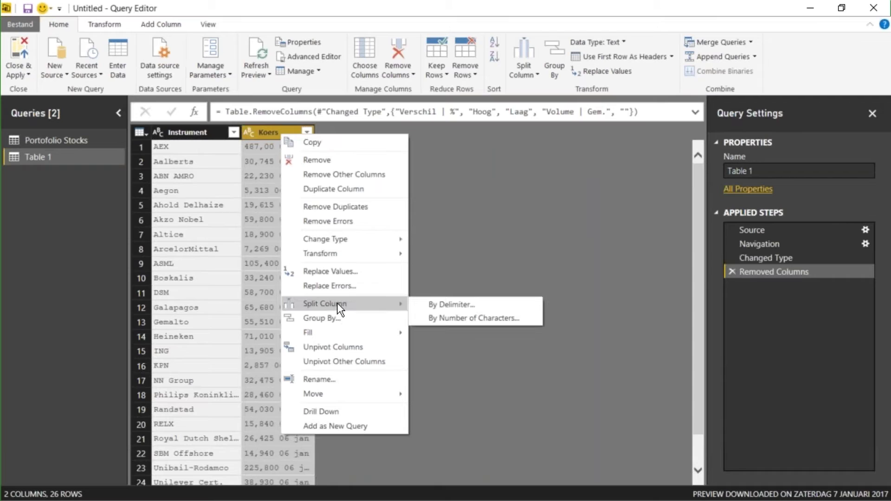
click(431, 304)
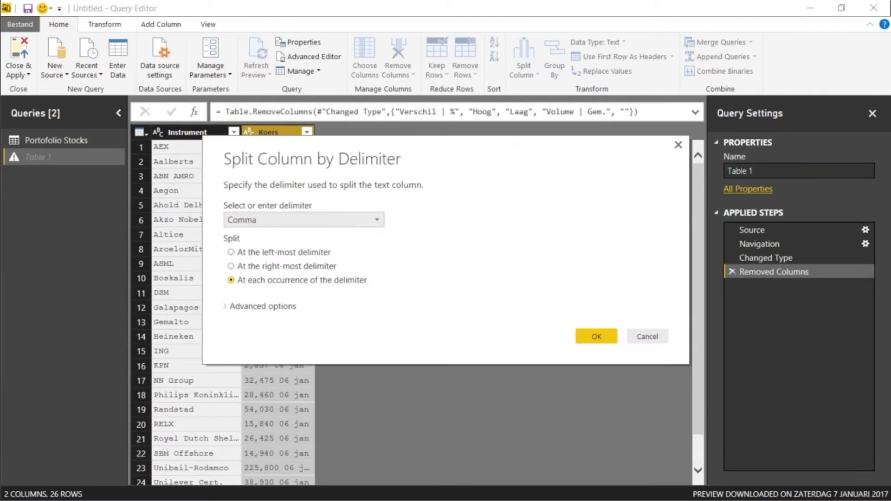
drag(453, 149, 599, 150)
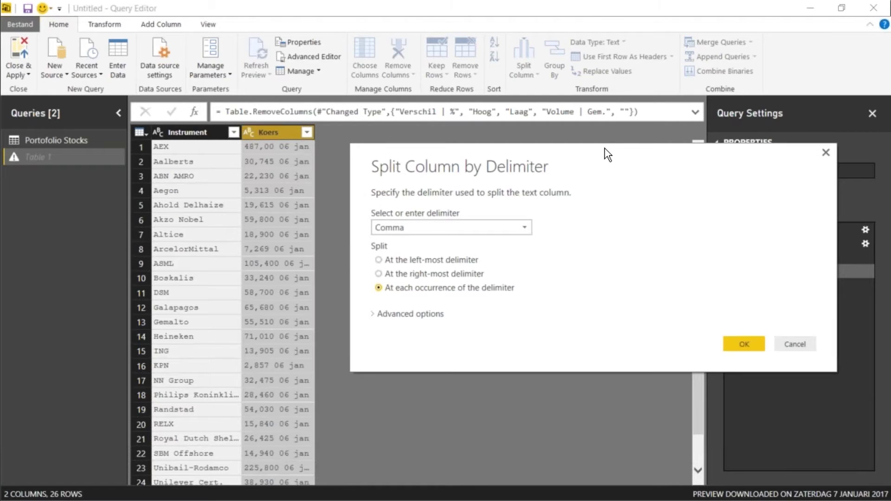
click(523, 227)
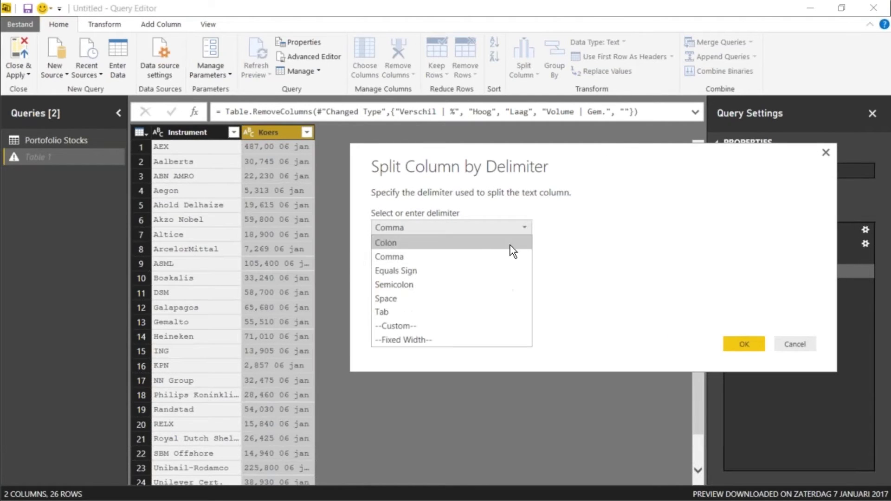
click(423, 300)
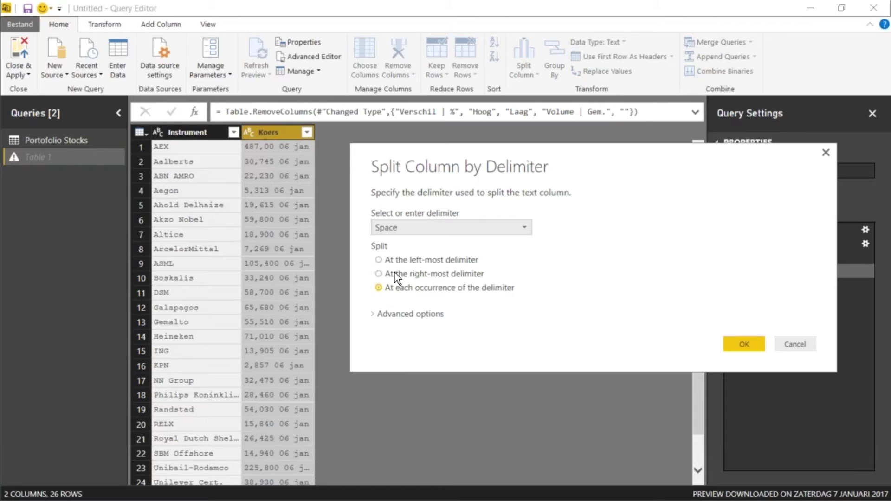
click(379, 260)
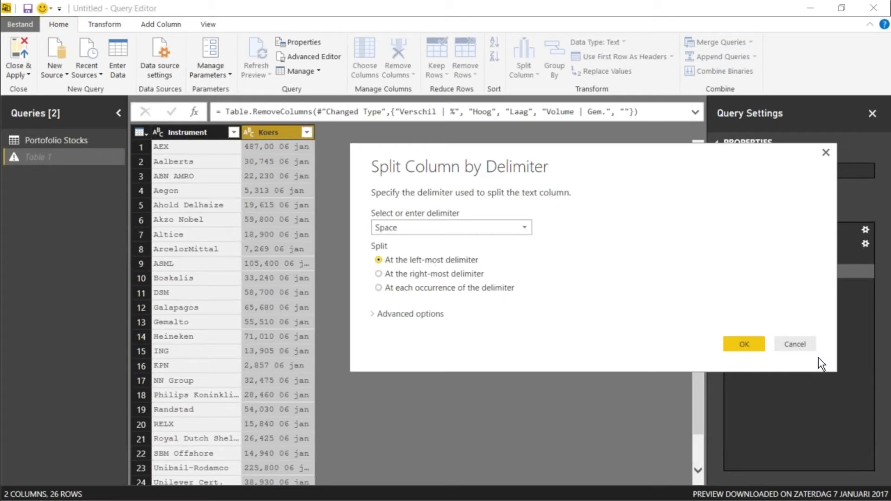
click(739, 344)
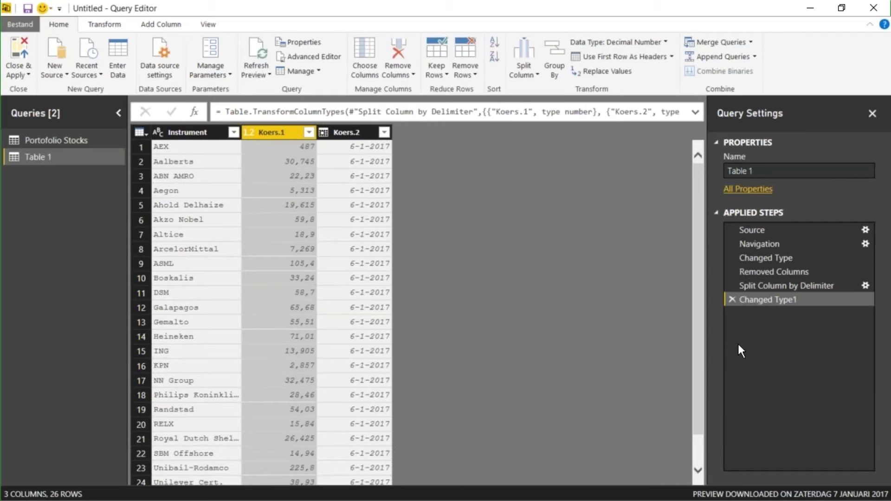
right_click(360, 132)
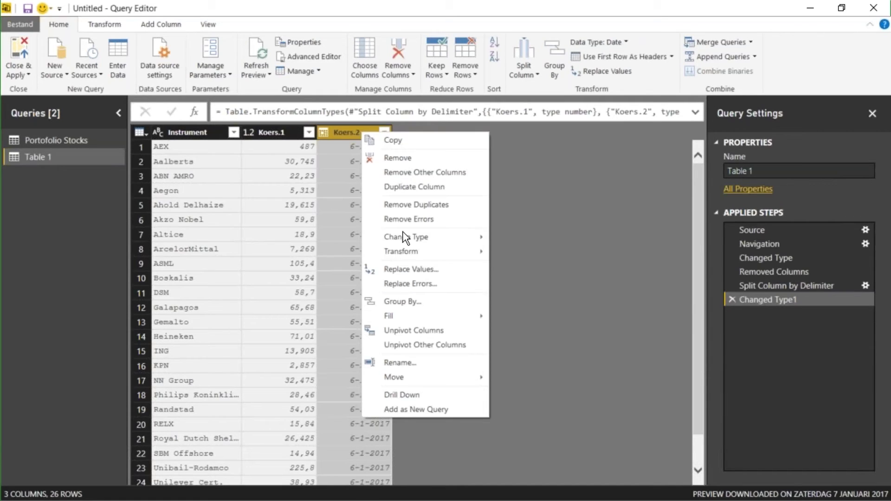
click(406, 160)
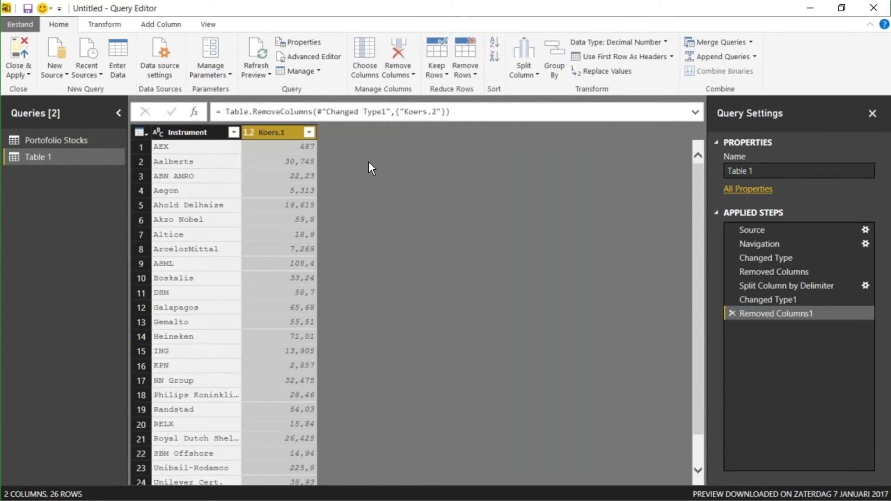
Rename Koers.1 to 'Quote' and Instrument to 'Stock Title'.
right_click(283, 129)
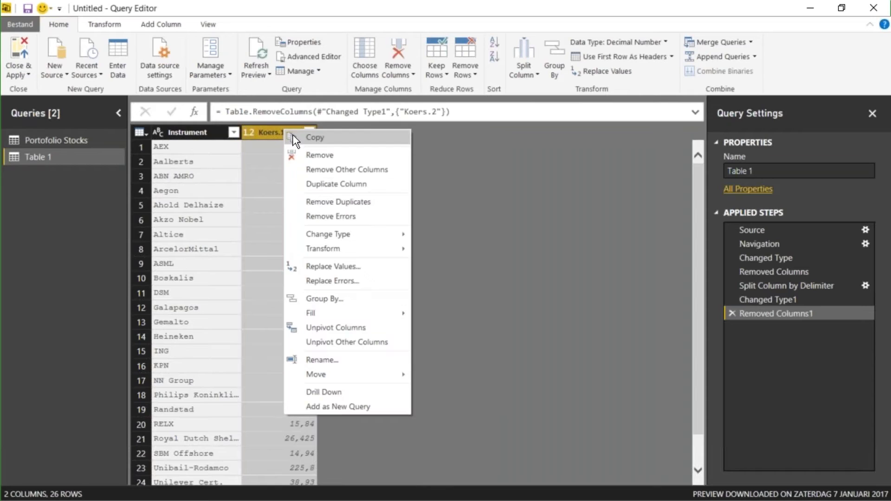
click(335, 359)
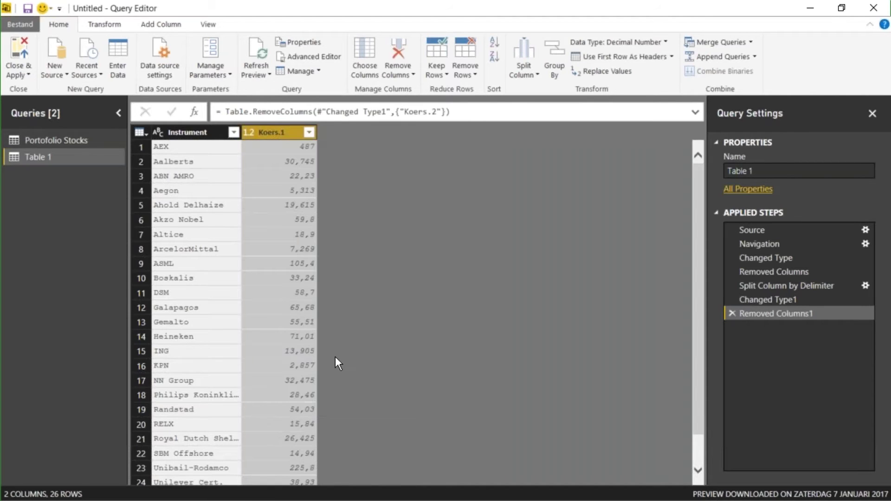
text(qUOTE)
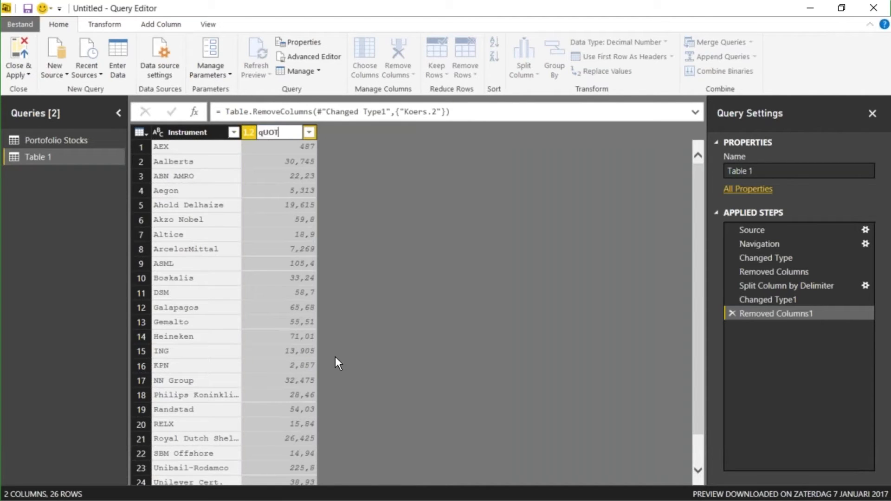
key(BackSpace)
key(BackSpace)
key(BackSpace)
key(BackSpace)
key(BackSpace)
text(Quote)
key(Return)
double_click(187, 132)
text(Stock Title)
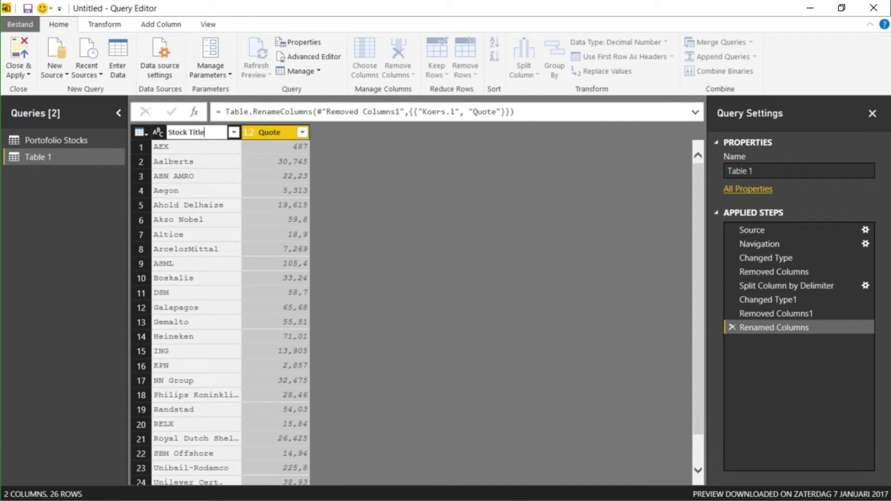
key(Return)
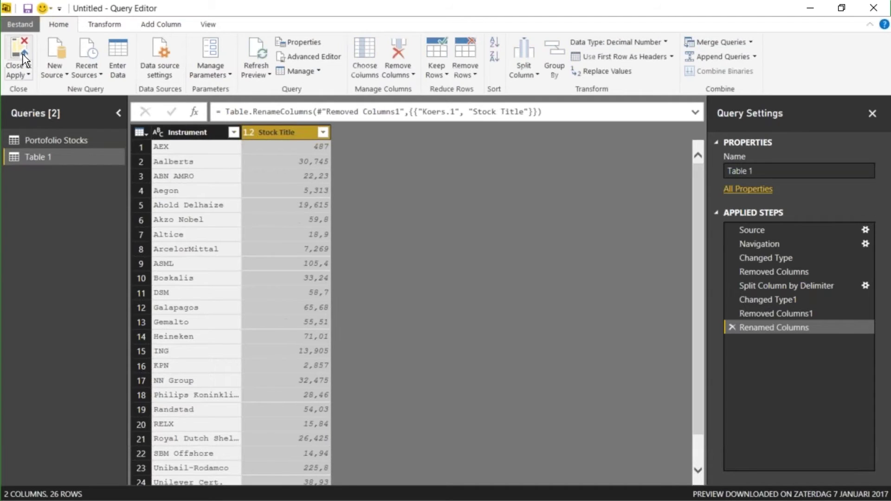
Apply the query, rename Table 1 to 'Stock Quotes', and view the Relationships diagram.
click(23, 59)
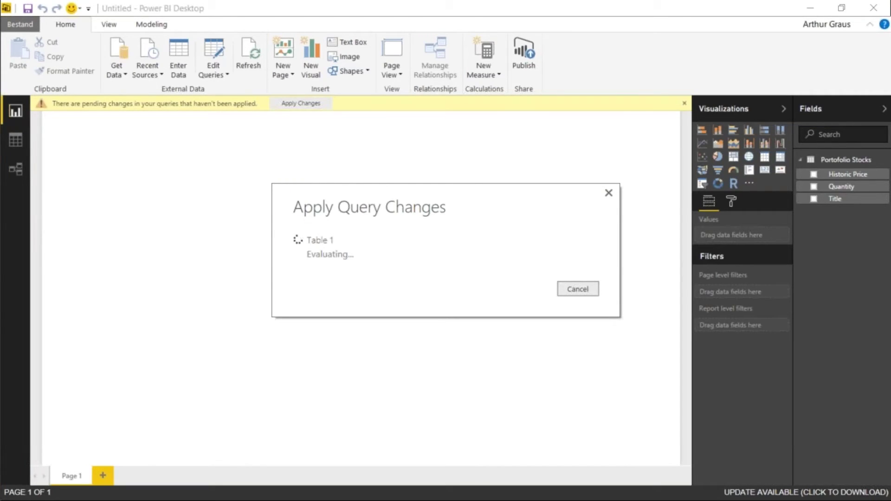
right_click(826, 214)
click(791, 258)
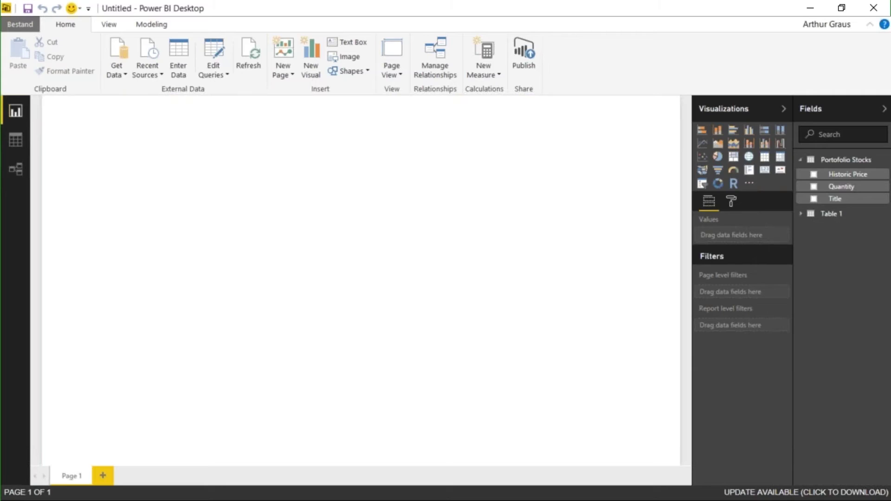
key(BackSpace)
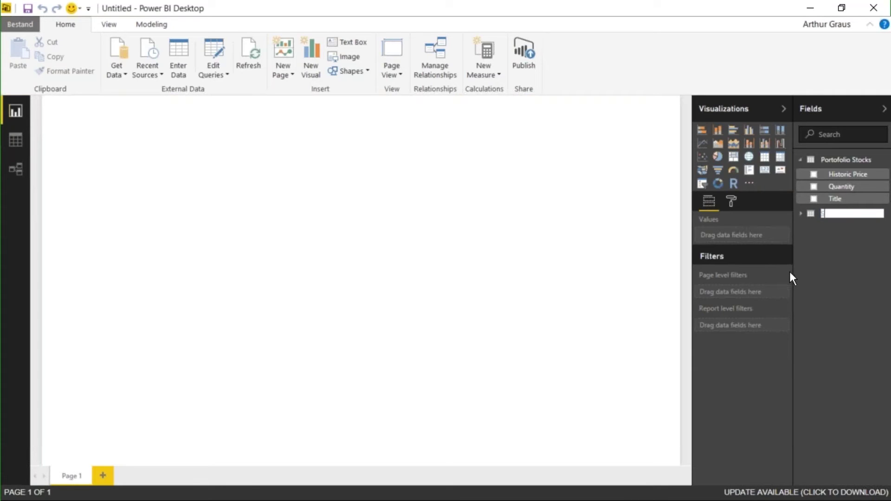
text(Stock Quotes)
key(Return)
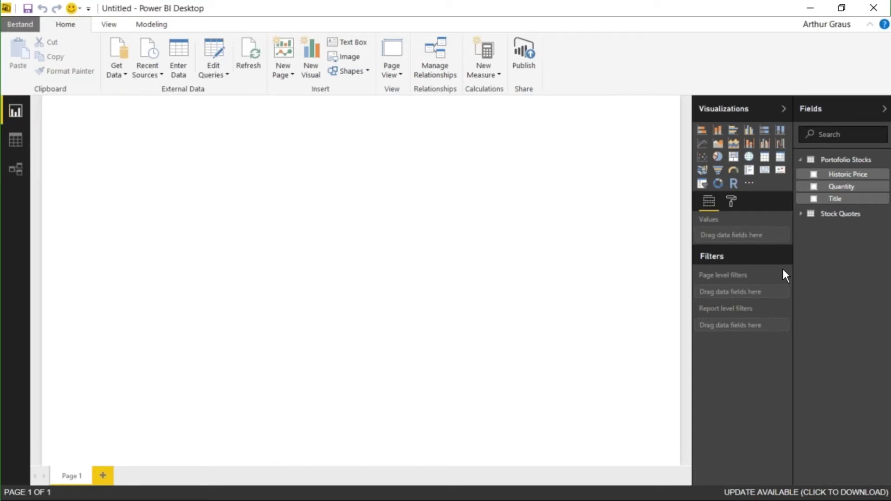
click(15, 169)
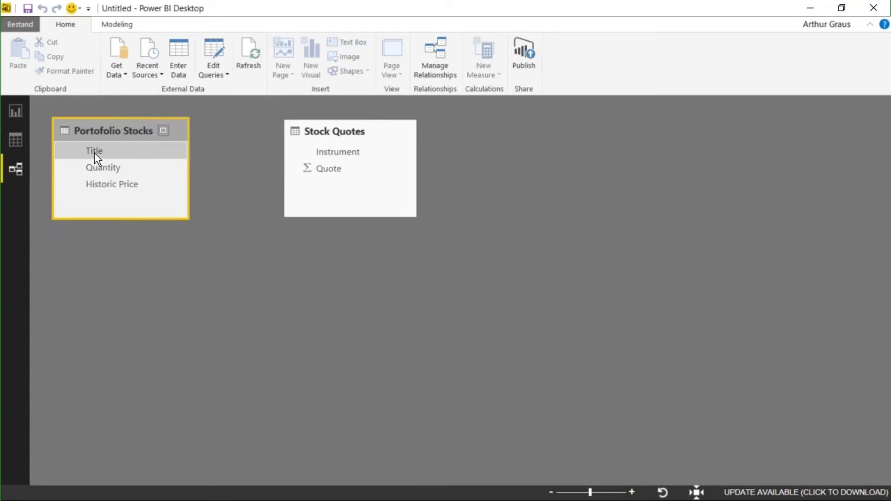
Relate Portofolio Stocks' Title to Stock Quotes' Instrument, then go back to the report canvas.
drag(94, 152, 344, 152)
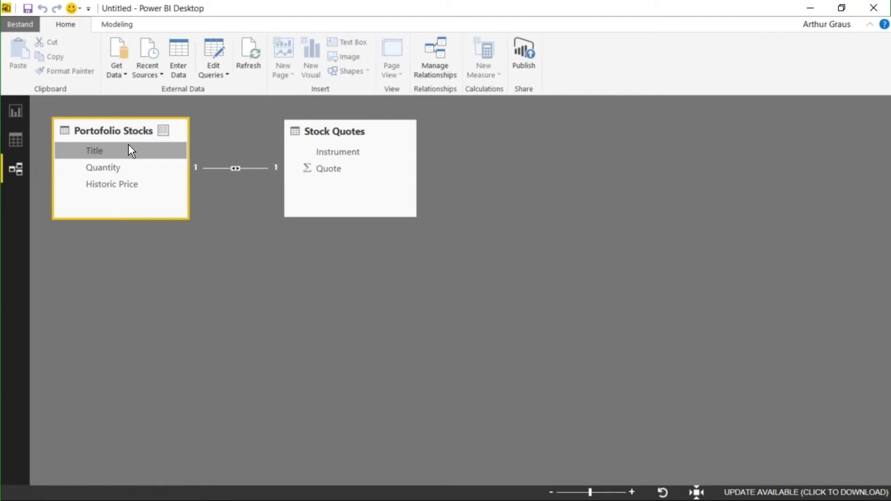
click(129, 146)
click(15, 116)
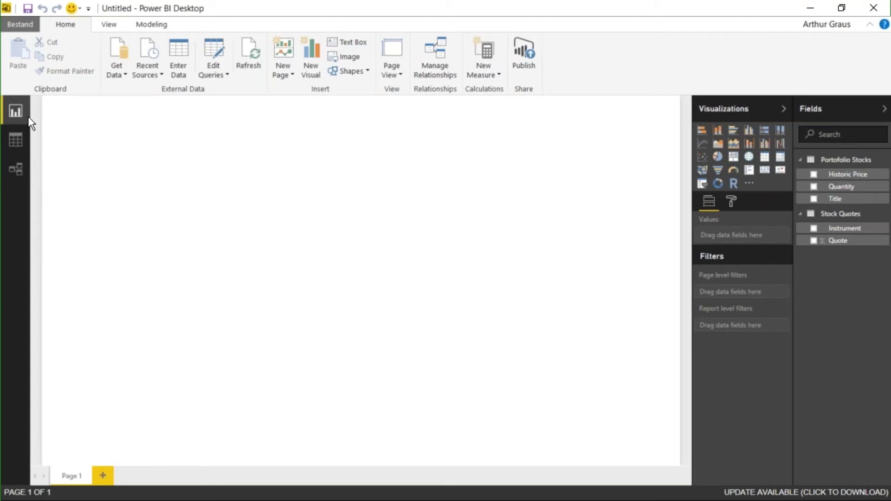
Add a table visual listing Title, Quantity and Quote.
click(764, 156)
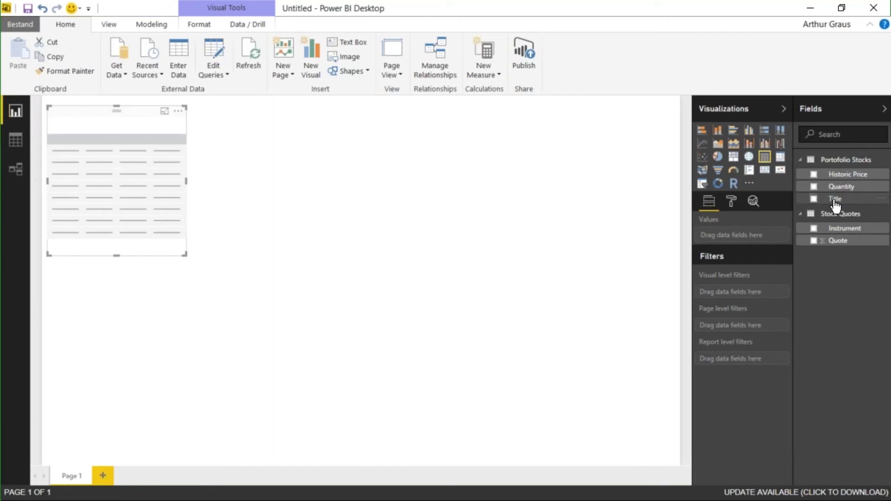
drag(834, 204, 730, 236)
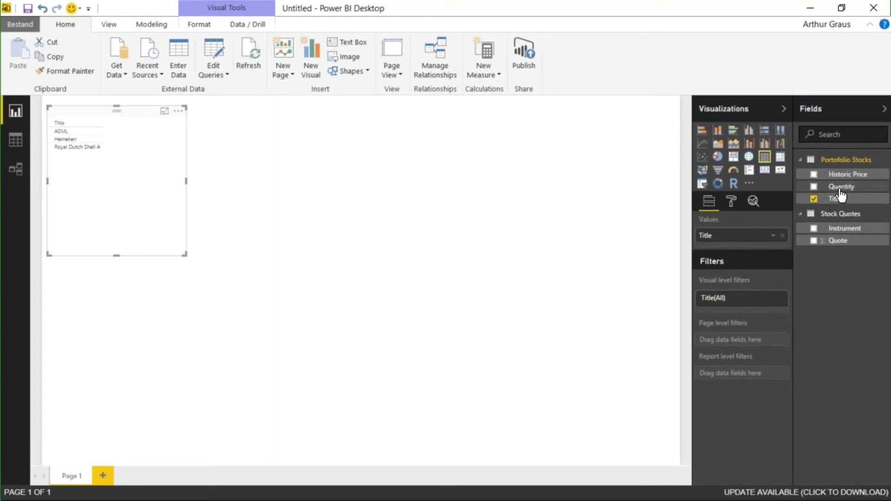
drag(834, 189, 751, 248)
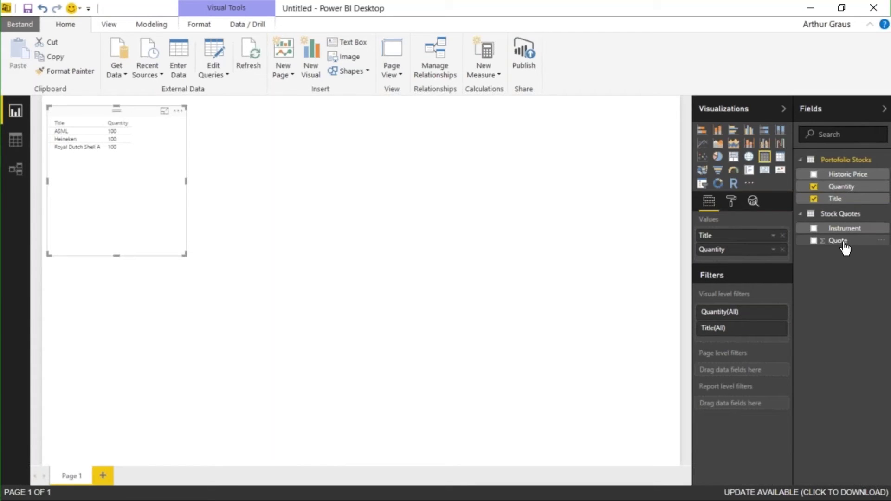
drag(844, 245, 752, 258)
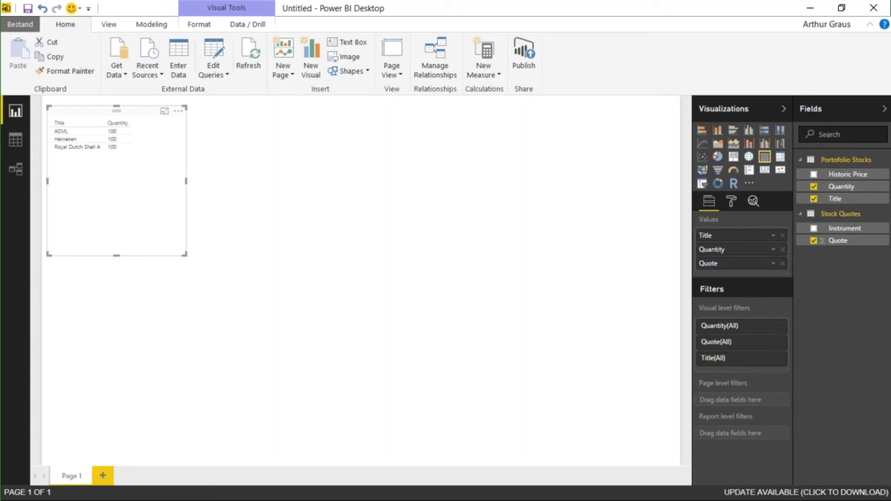
Enlarge the table visual, widen the Title column so full stock names show, and expand the Quantity filter.
drag(117, 255, 124, 440)
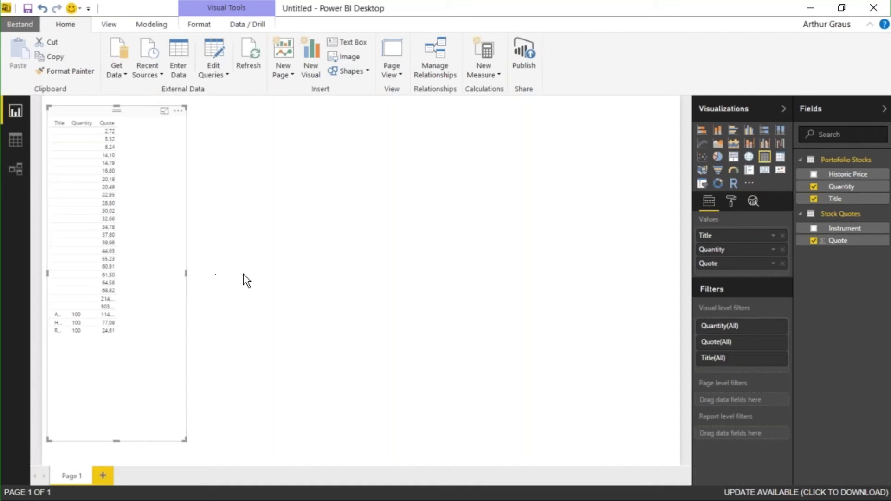
drag(243, 274, 455, 271)
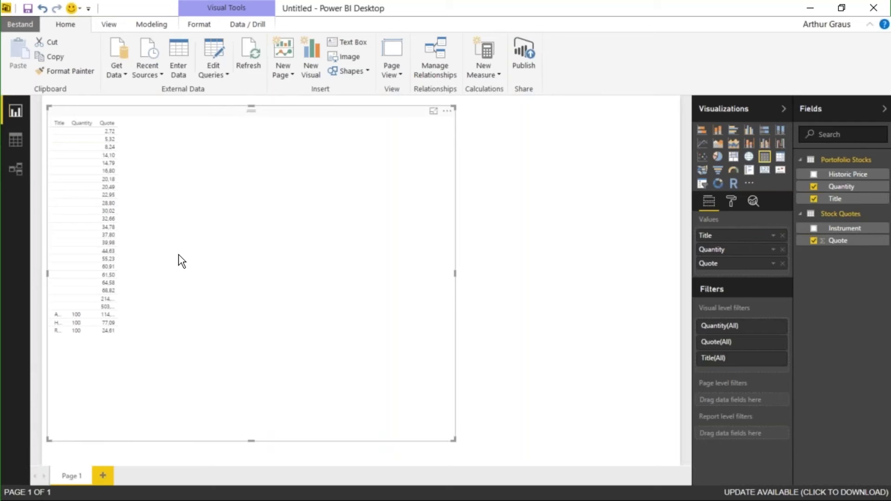
drag(70, 123, 129, 126)
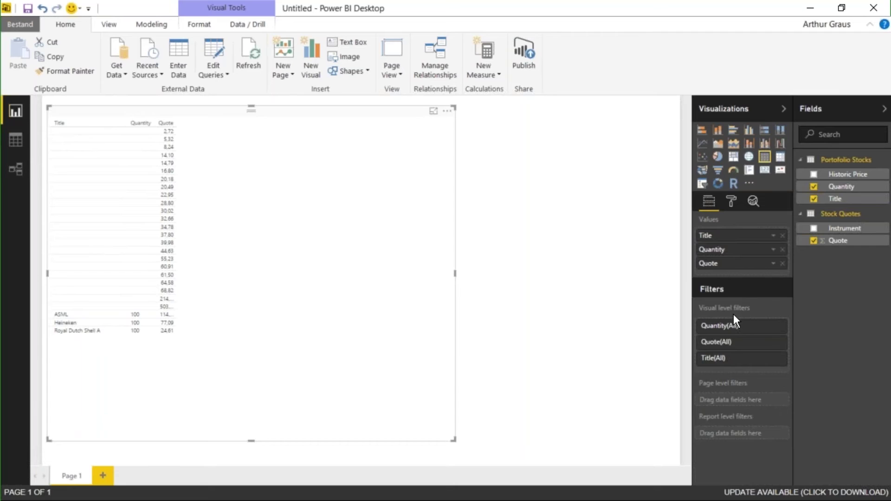
click(777, 327)
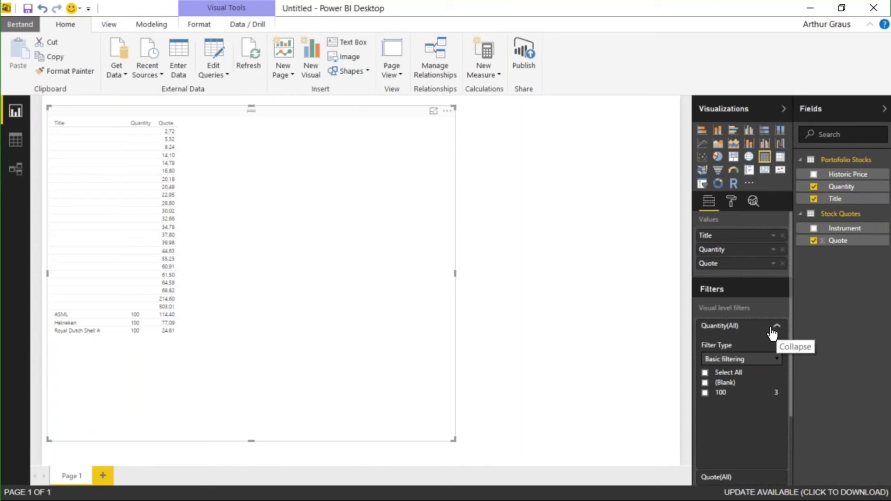
Filter out blank Quantity rows and add Historic Price to the table.
click(706, 373)
click(706, 383)
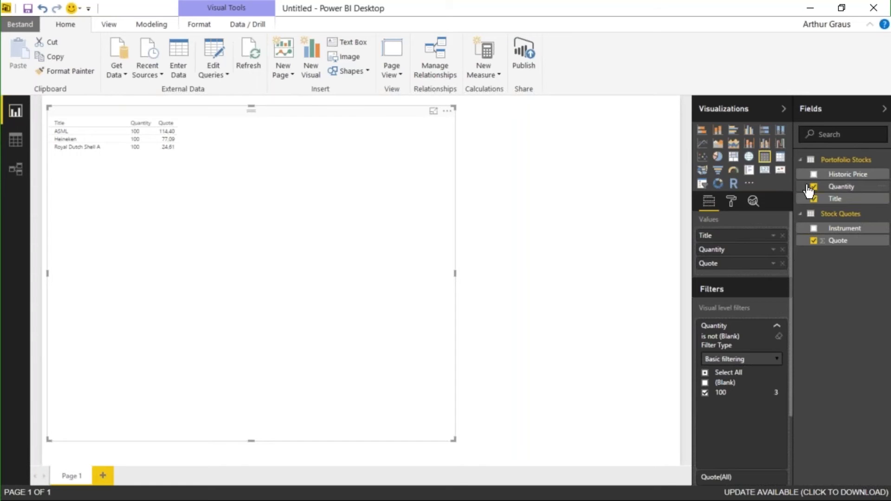
drag(847, 176, 746, 261)
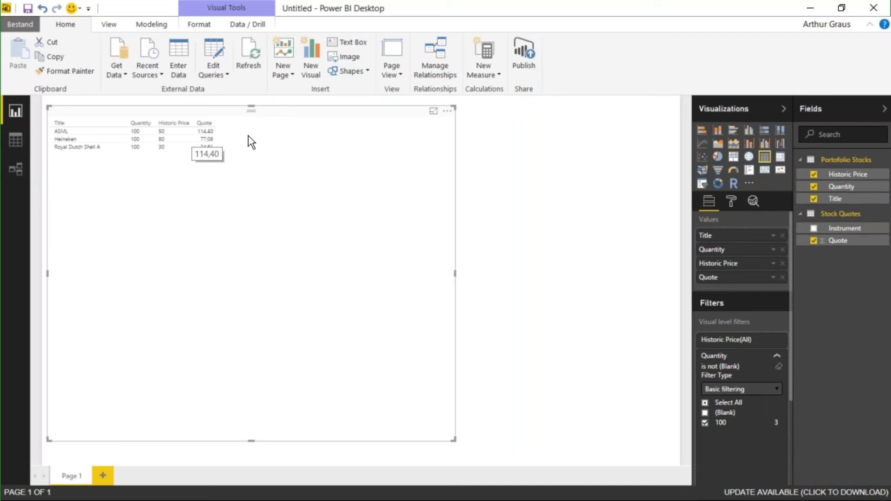
Create Profit = [Quantity] * (RELATED('Stock Quotes'[Quote]) - [Historic Price]) and add it to the table.
click(838, 162)
right_click(838, 170)
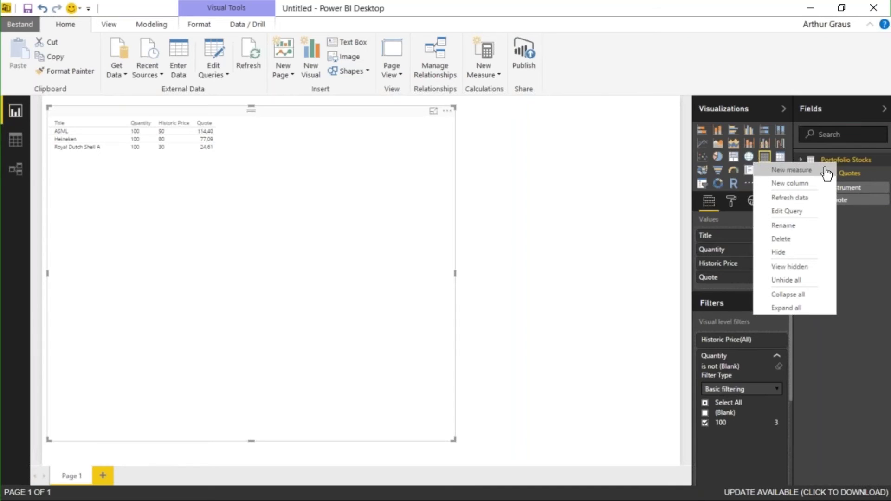
key(Escape)
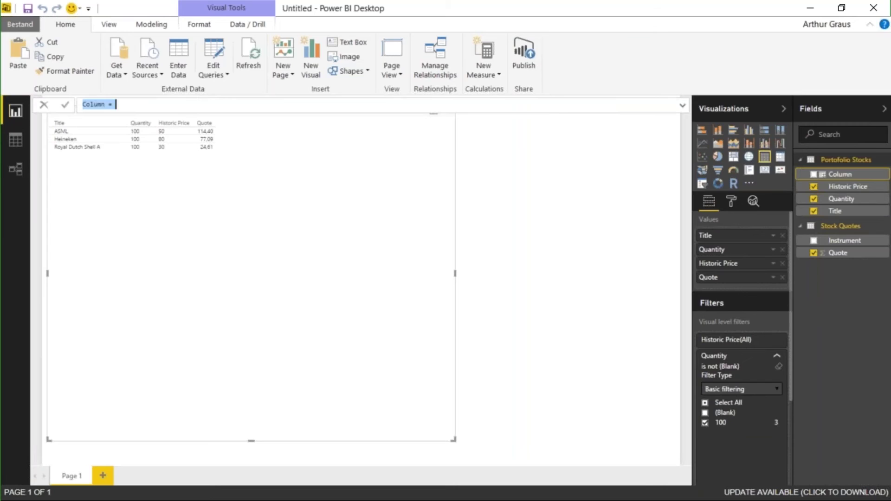
text(Profit = [Quan)
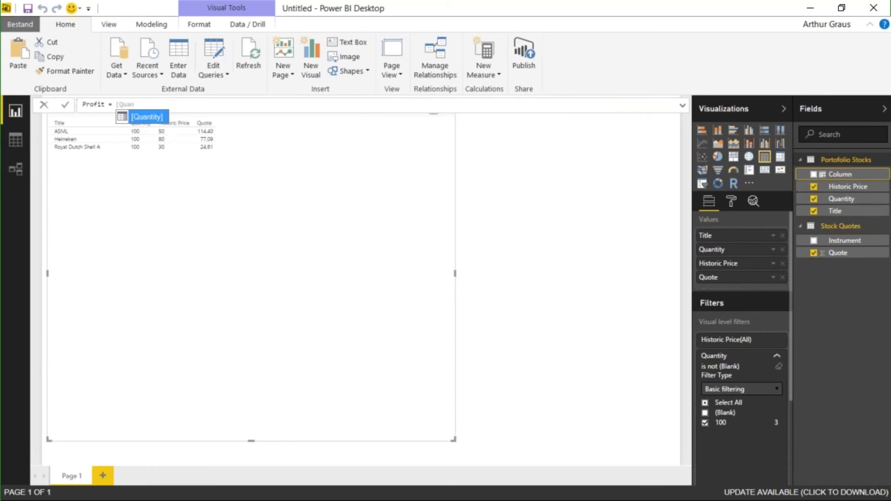
key(Tab)
text(*)
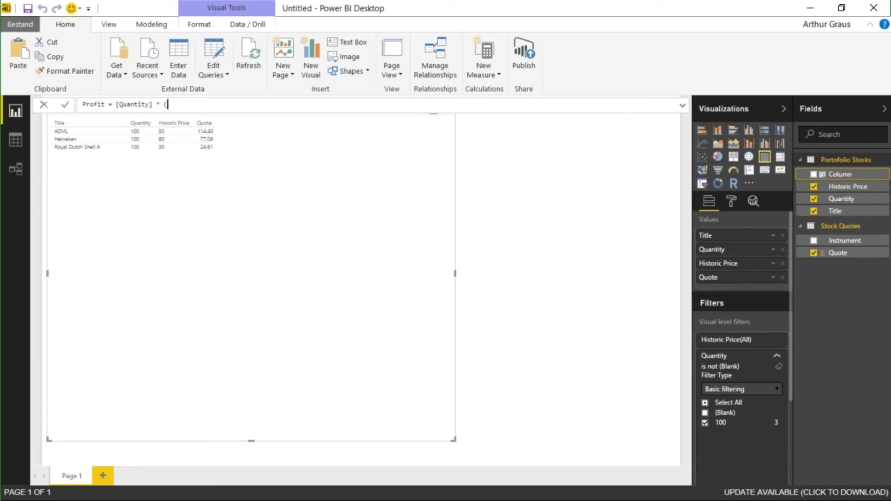
text(RELATED)
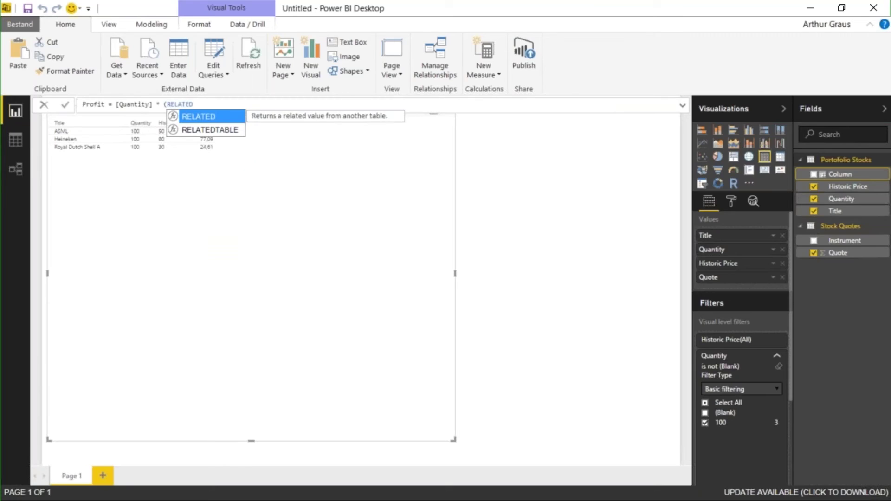
text(()
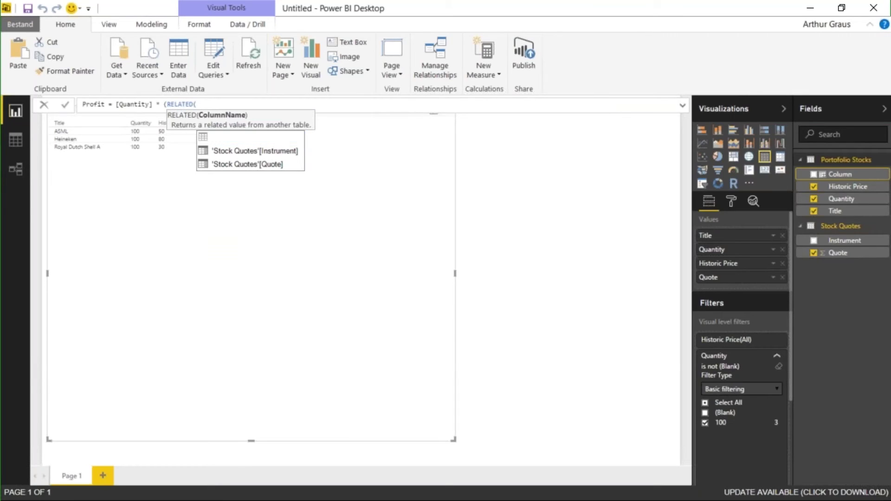
key(Down)
key(Down)
key(Tab)
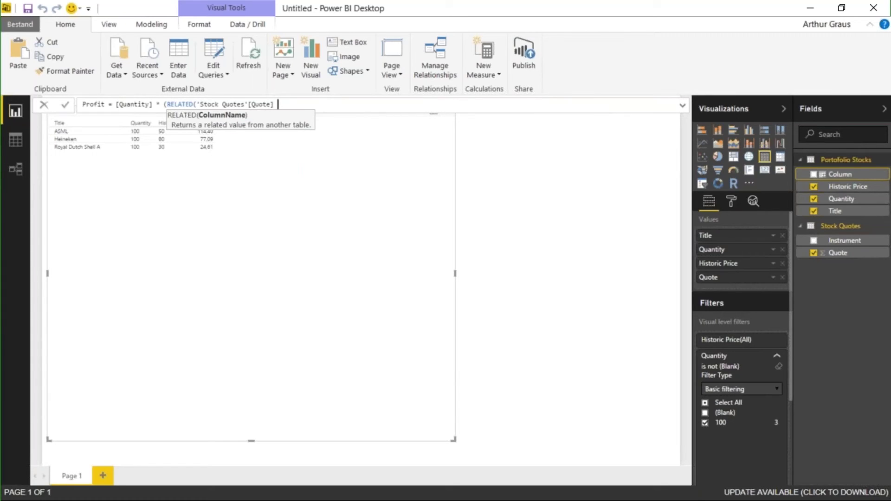
text())
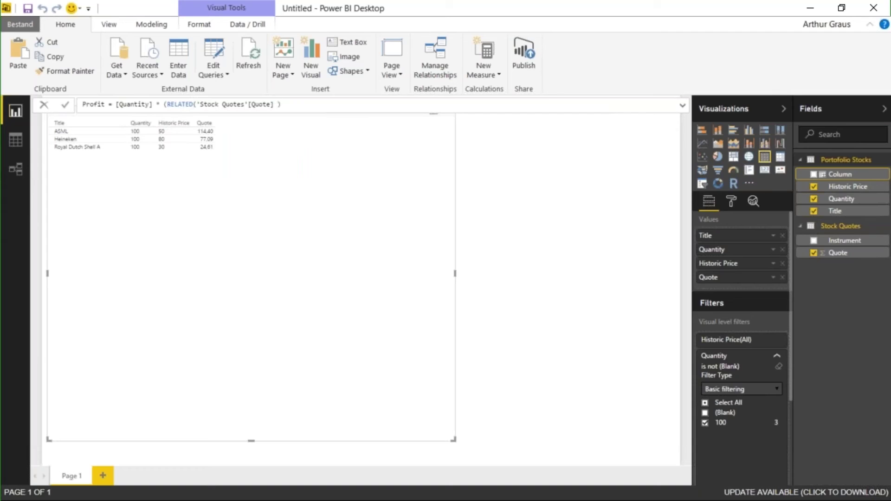
text( - [Historic Price]))
key(Return)
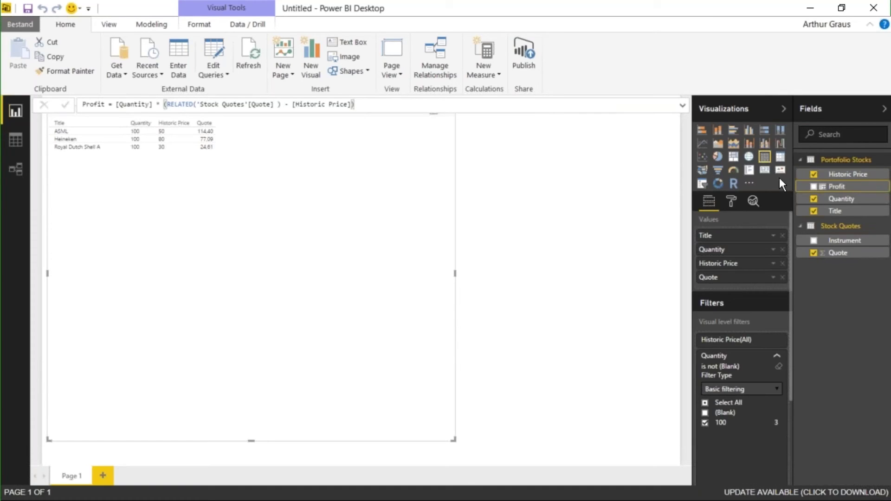
drag(816, 198, 731, 292)
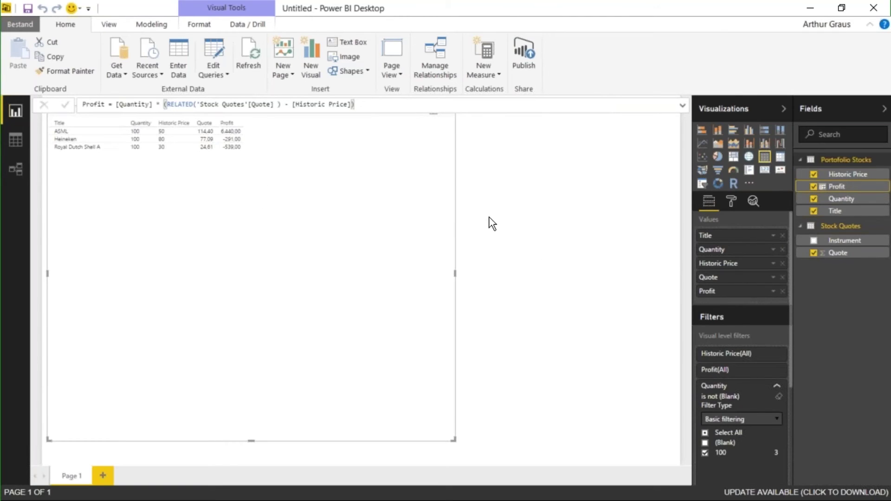
Raise the table text size from 8 to 12, then bring up the Profit field's options in the field wells.
click(734, 205)
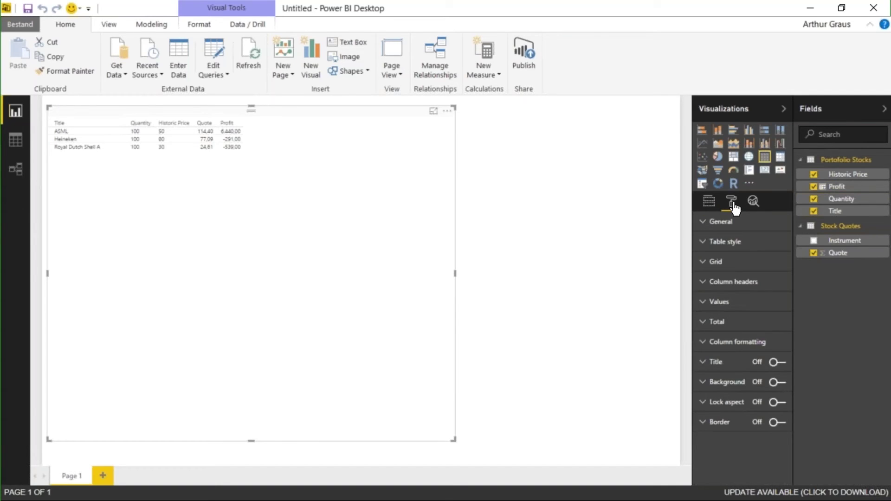
click(703, 224)
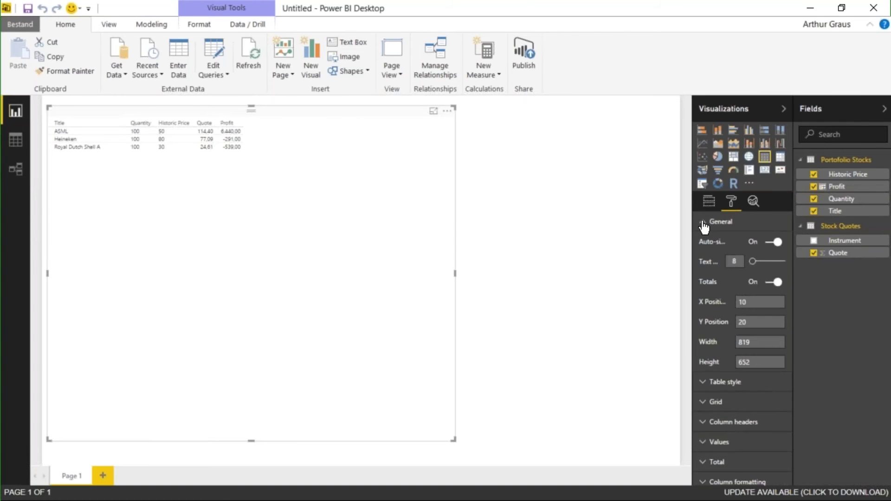
drag(753, 261, 763, 263)
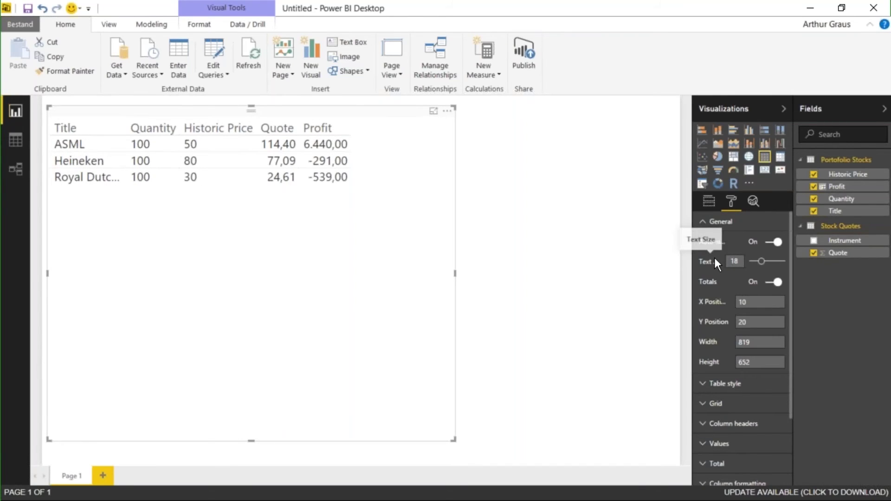
click(715, 205)
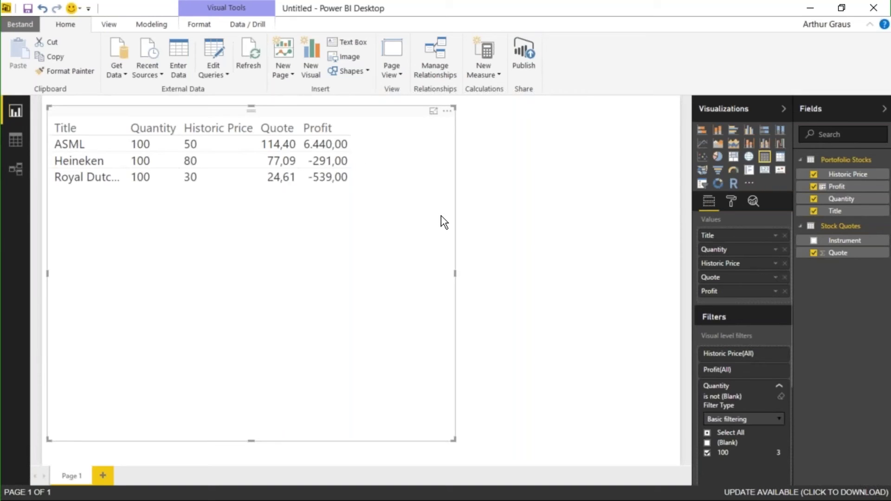
click(775, 291)
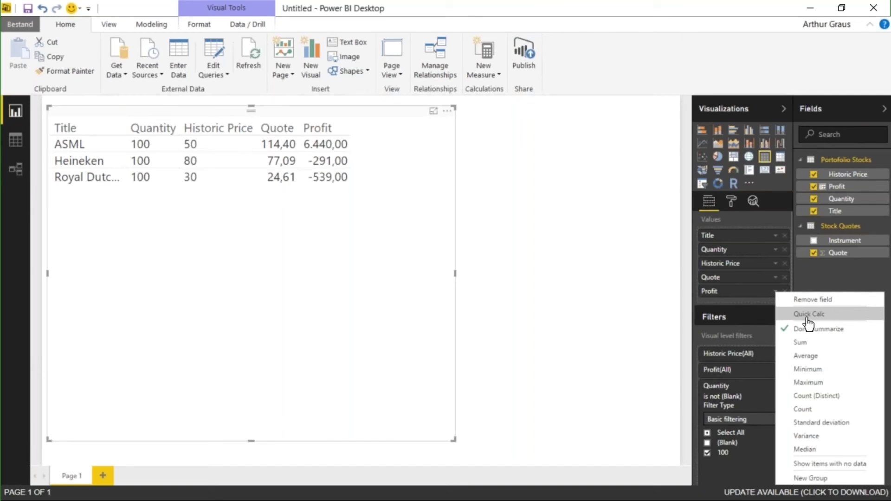
Sum Profit for a 5.610,00 total and bring up Profit's conditional formatting.
click(811, 344)
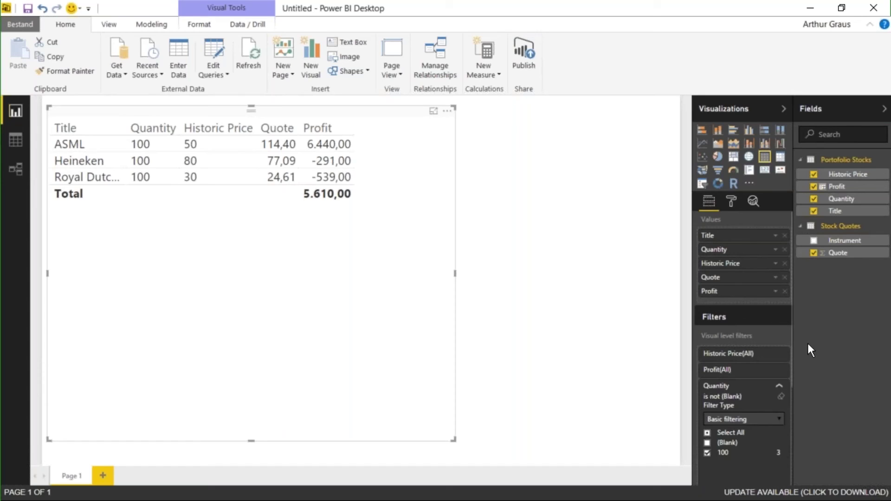
click(774, 291)
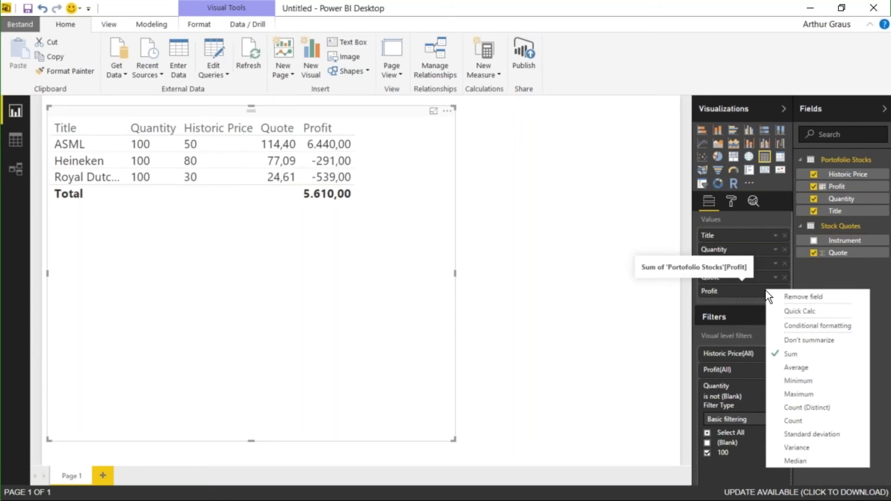
click(795, 325)
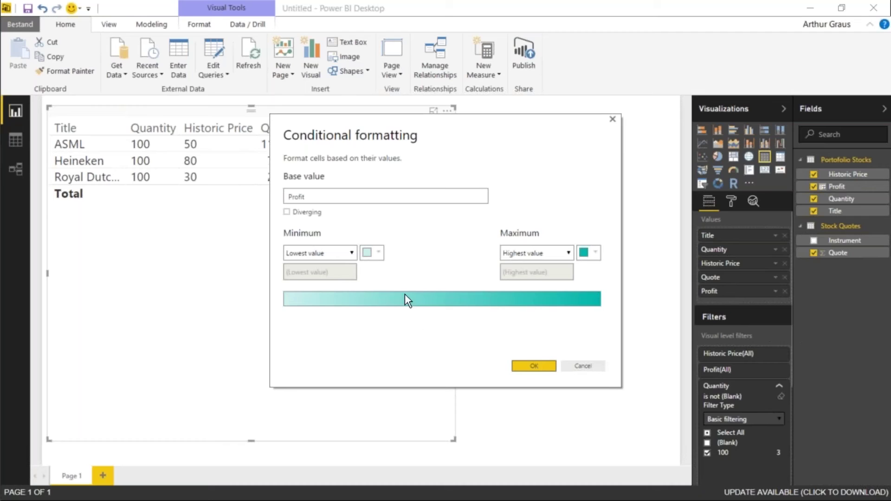
Set the Profit colour scale minimum to Number -1 in red.
click(350, 252)
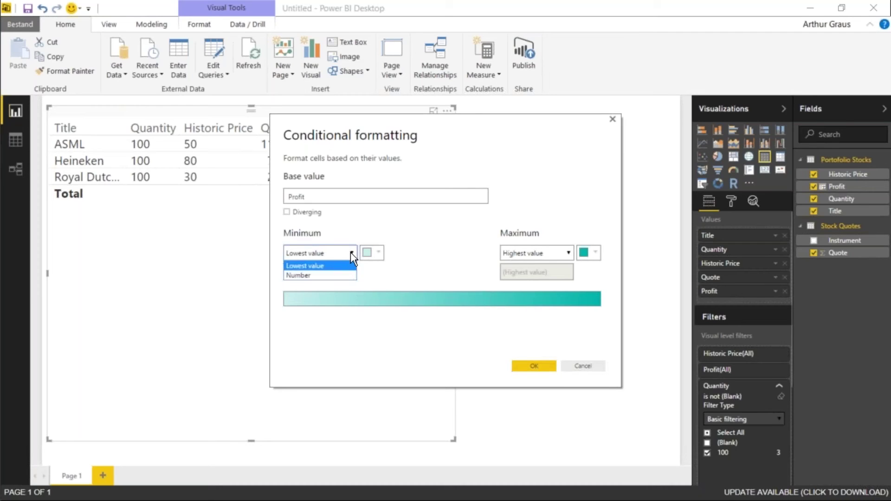
click(330, 273)
click(319, 272)
text(-1)
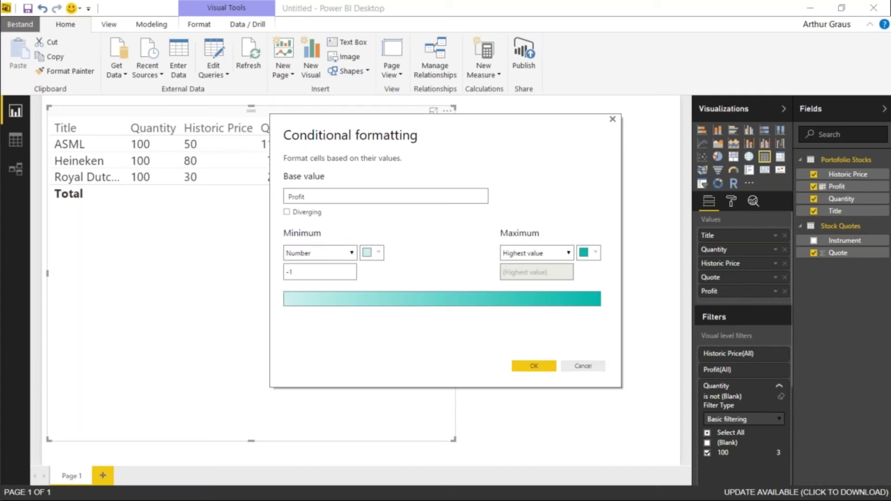
click(376, 254)
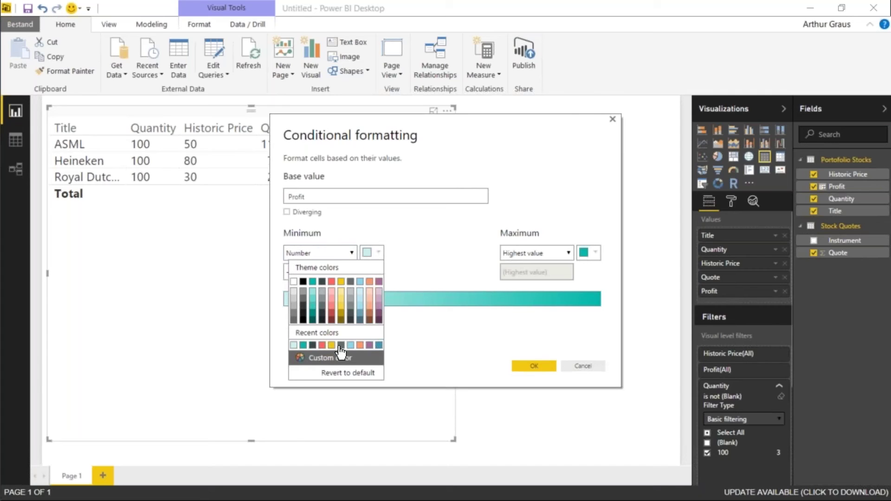
click(337, 359)
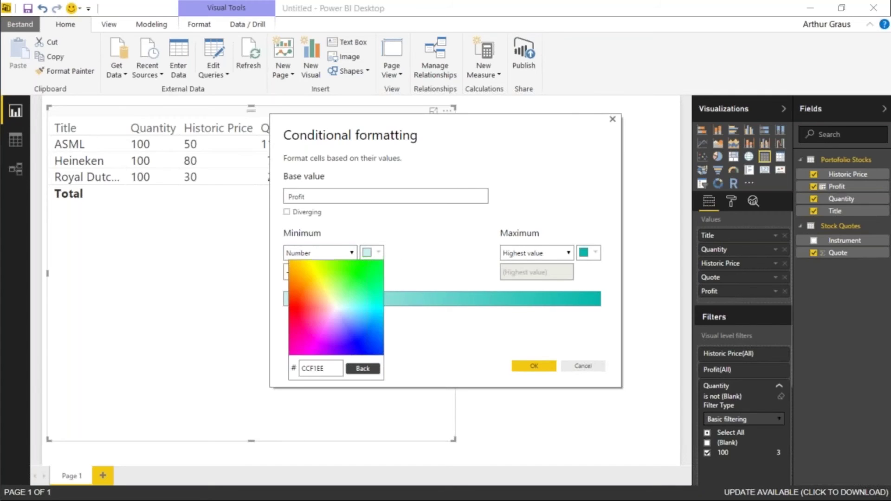
click(298, 304)
Set the maximum to Number 1 in green and apply the formatting.
click(567, 254)
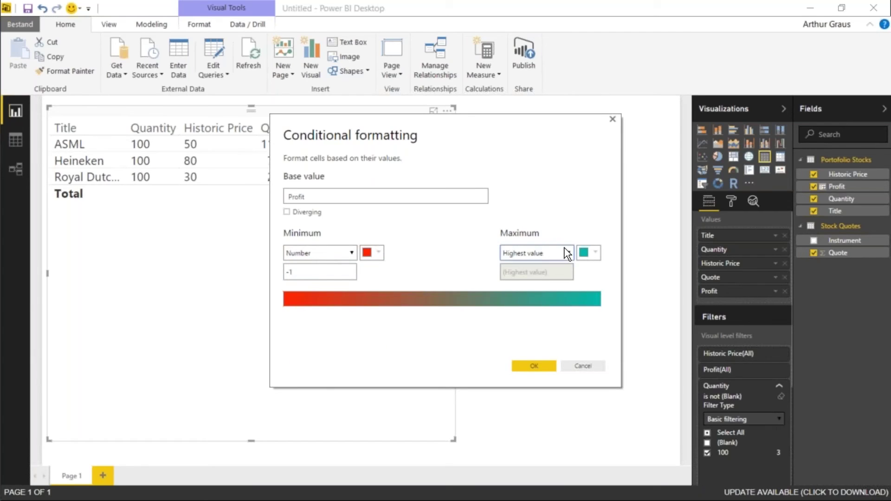
click(530, 274)
click(530, 272)
text(1)
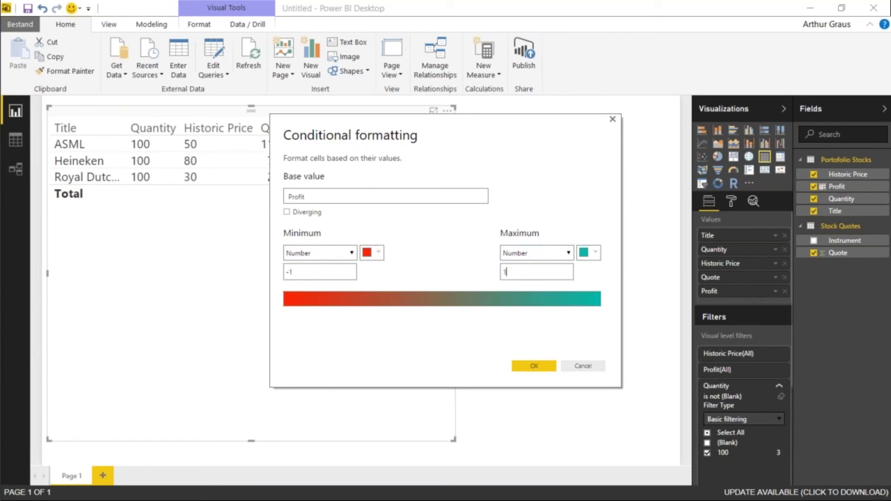
click(590, 256)
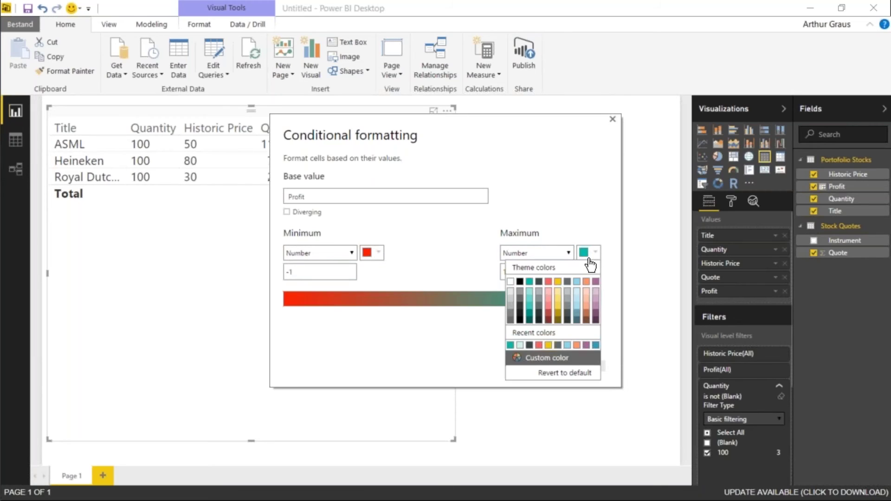
click(536, 360)
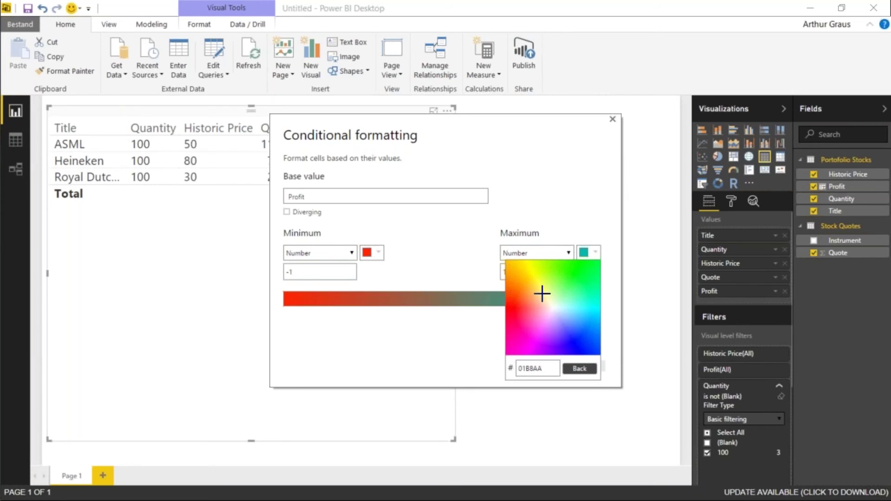
click(572, 265)
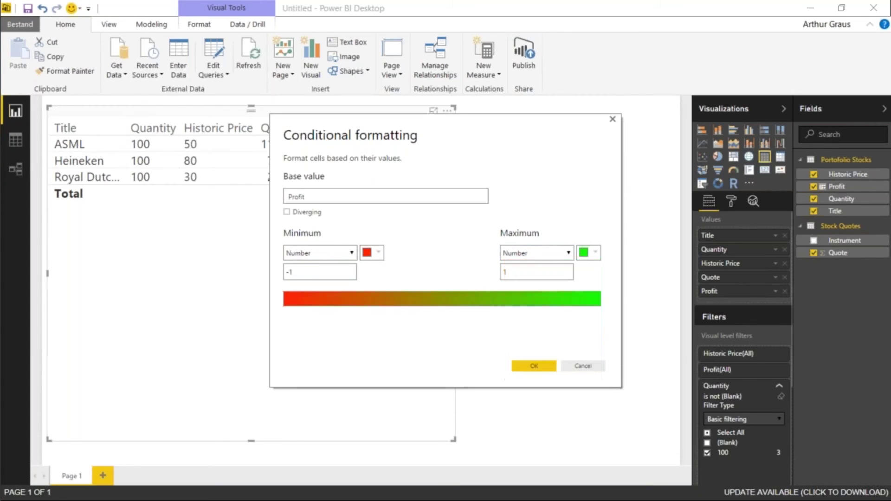
click(534, 367)
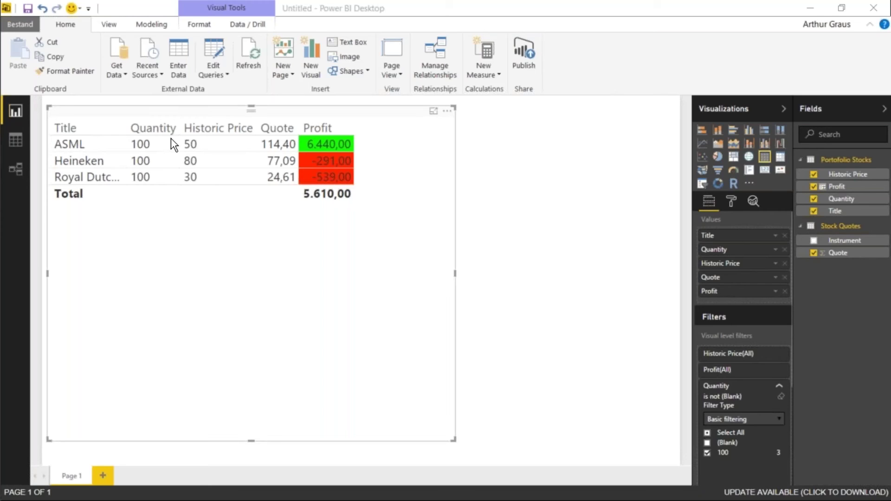
Sort the table by Quantity, widen Title to show Royal Dutch Shell A, then shrink and move the visual lower.
click(123, 126)
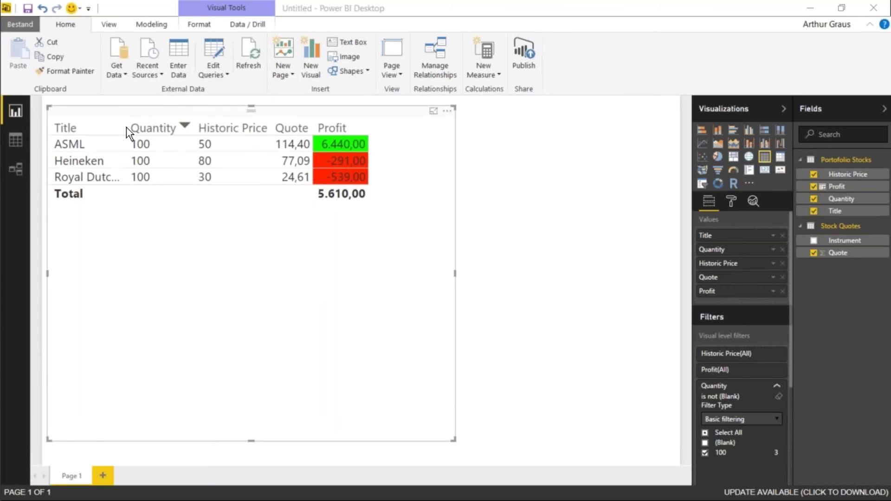
drag(138, 127, 203, 129)
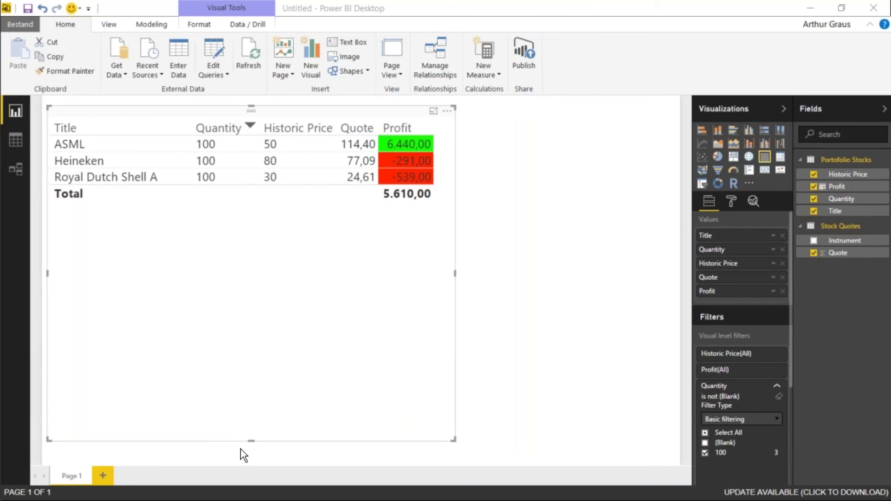
drag(262, 416, 279, 204)
drag(289, 120, 309, 155)
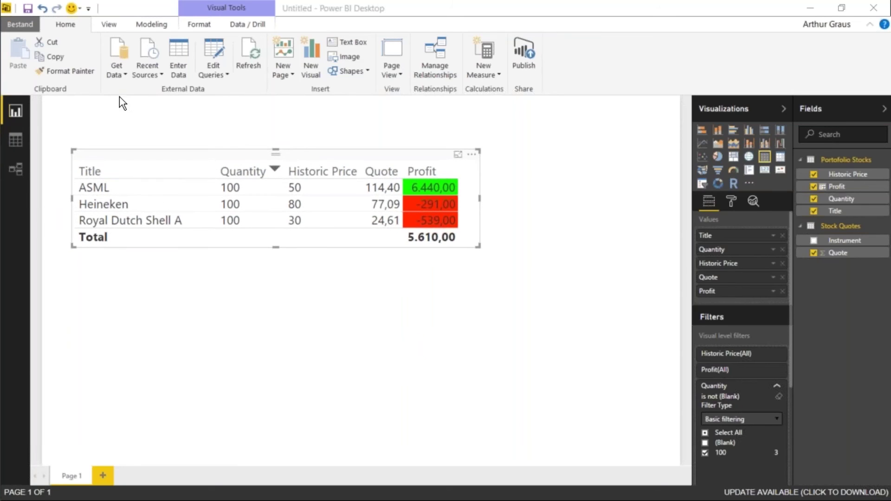
click(88, 118)
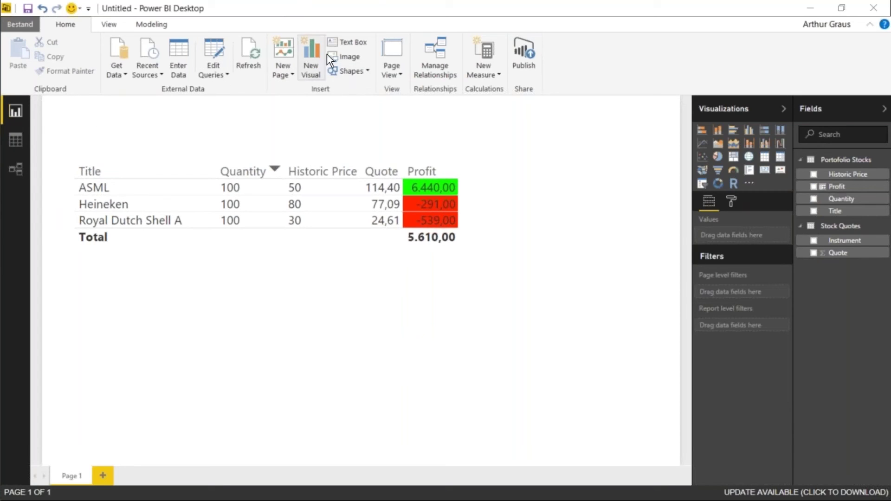
Add a text box with the title 'Stock Dashbaord'.
click(335, 44)
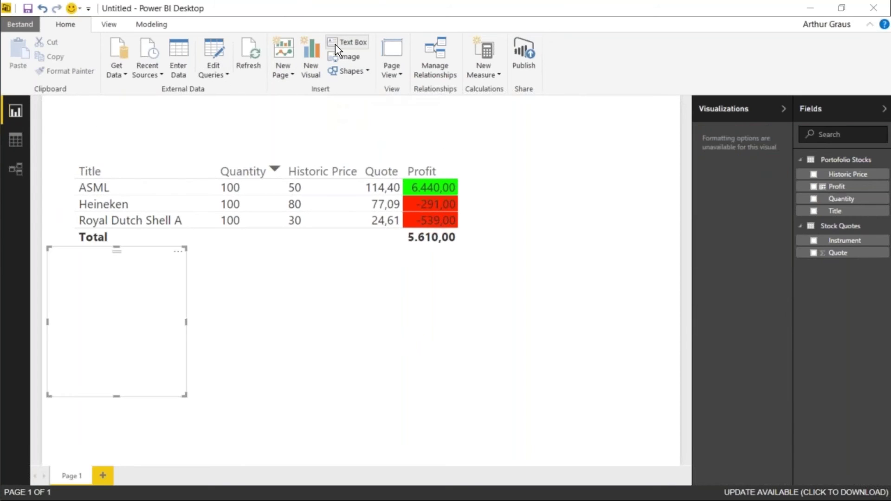
click(107, 274)
text(Stoc)
key(BackSpace)
key(BackSpace)
key(BackSpace)
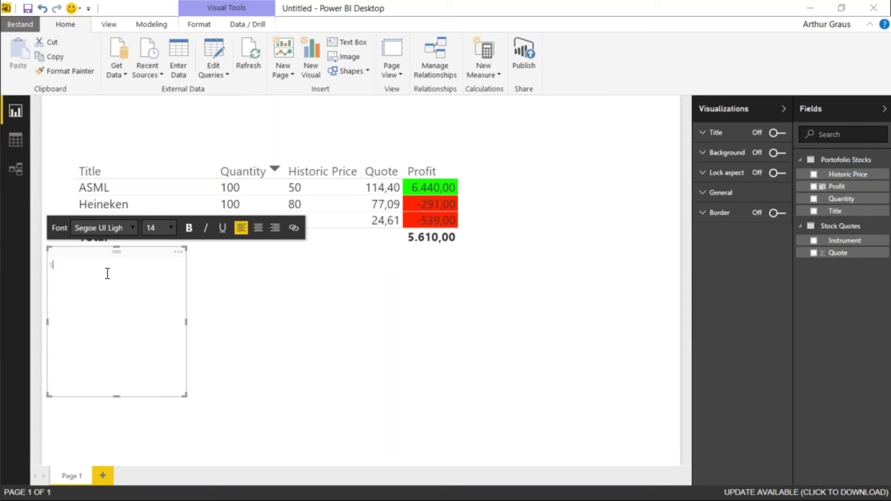
text(tock Dashbaord)
Make the title bold at size 54 and widen its box to fit one line.
drag(110, 265, 49, 264)
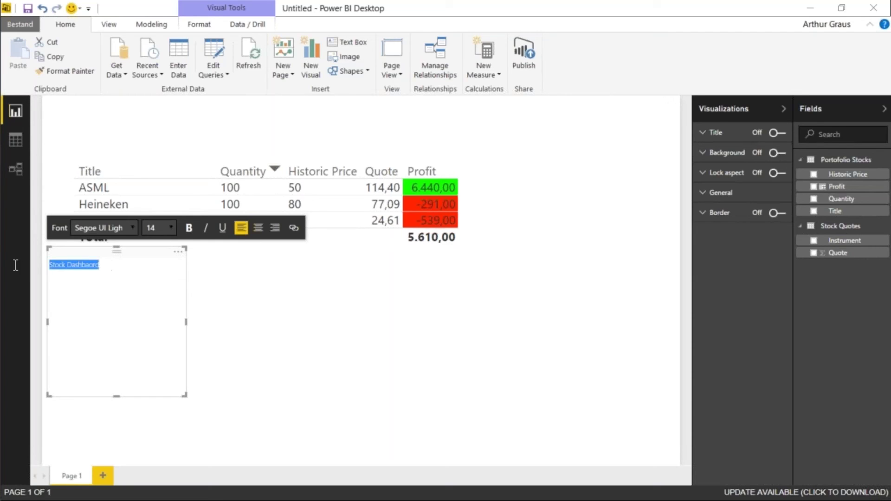
click(172, 227)
click(152, 429)
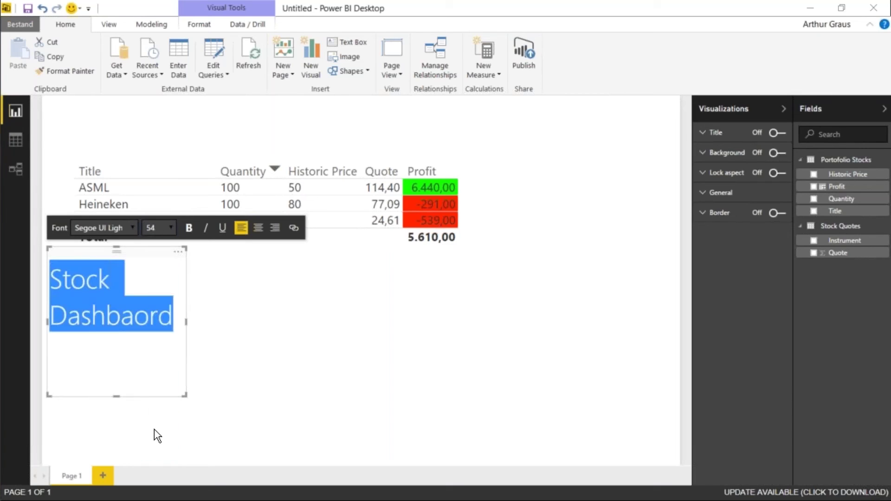
click(189, 228)
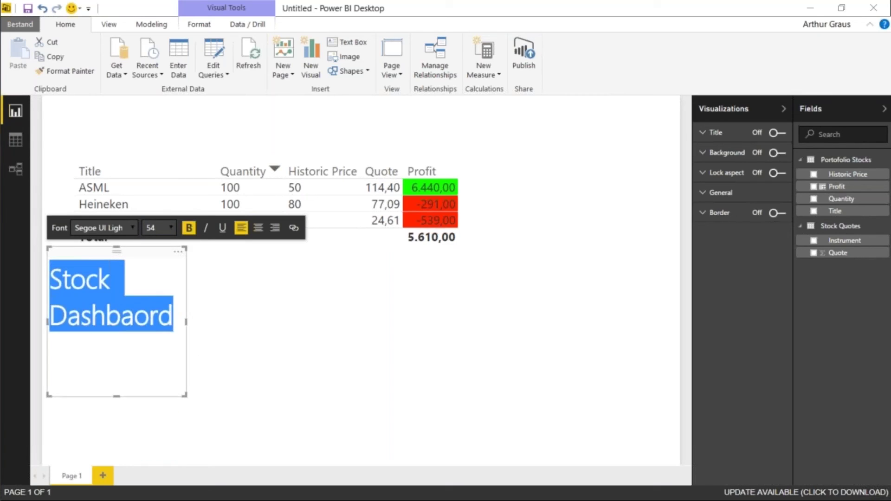
drag(186, 321, 418, 319)
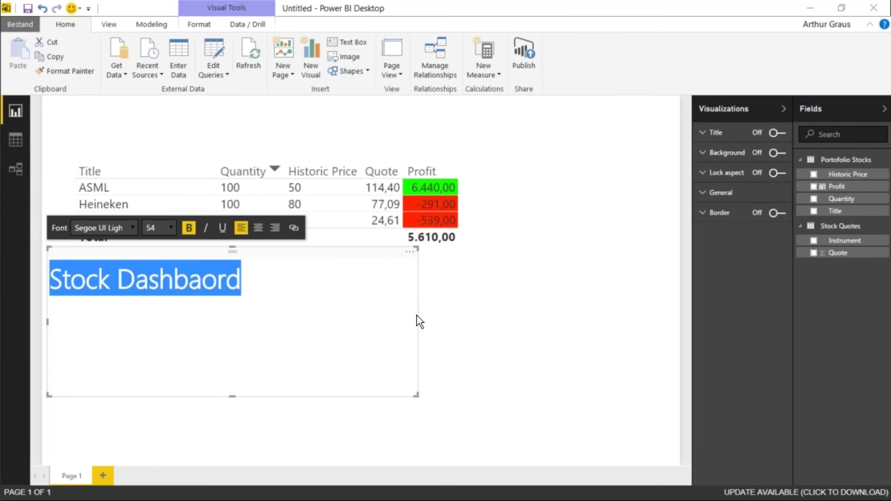
click(316, 366)
Correct the title to 'Stock Dashboard', centre it, and place the compact box above the table.
click(209, 285)
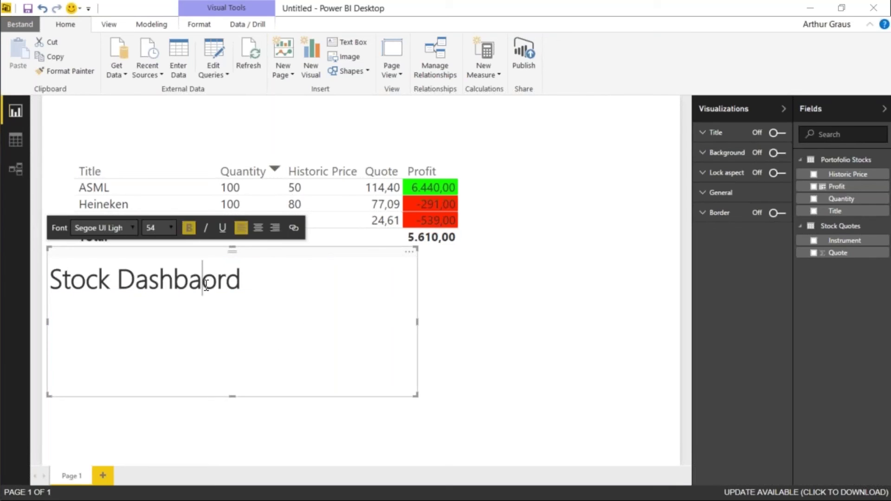
key(BackSpace)
key(Right)
text(a)
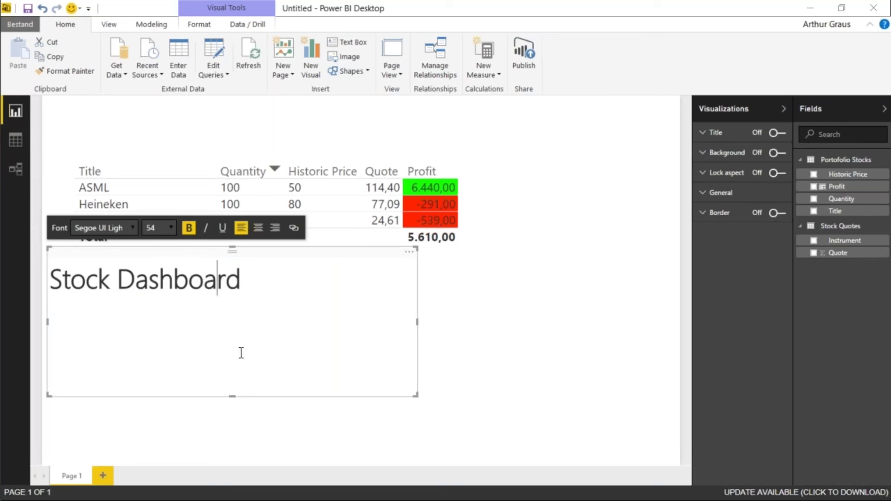
drag(231, 394, 239, 299)
click(258, 228)
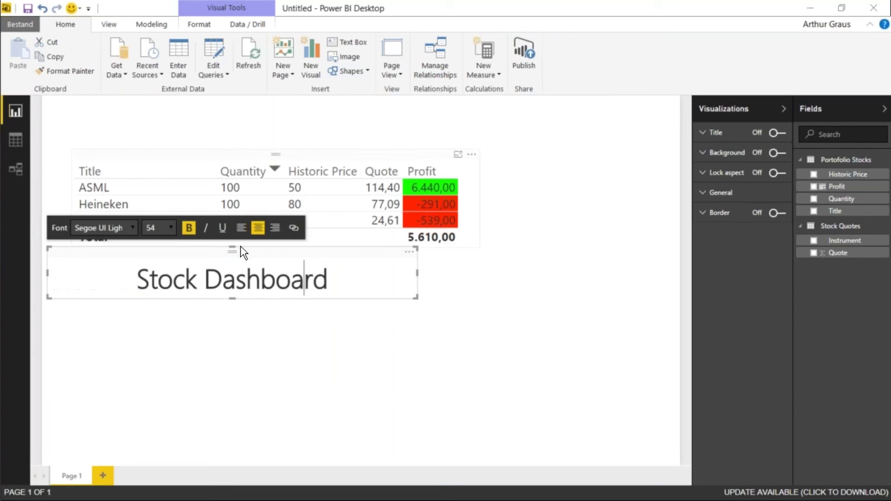
drag(235, 253, 296, 114)
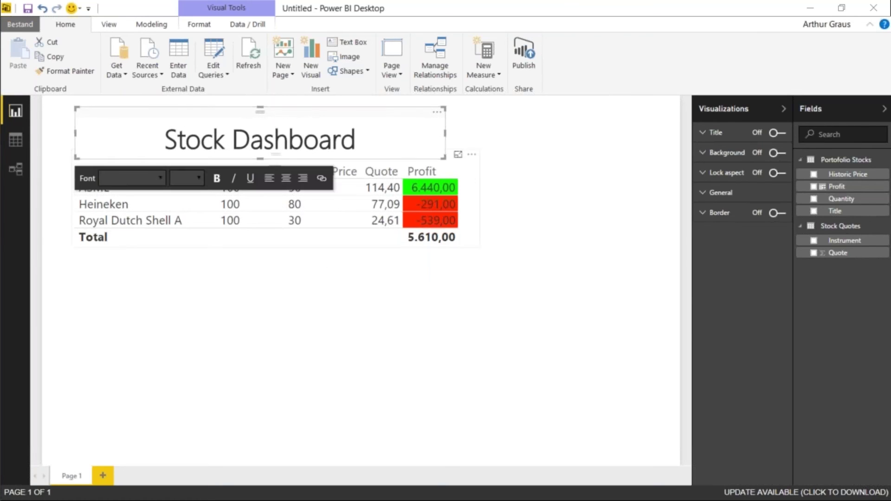
click(532, 160)
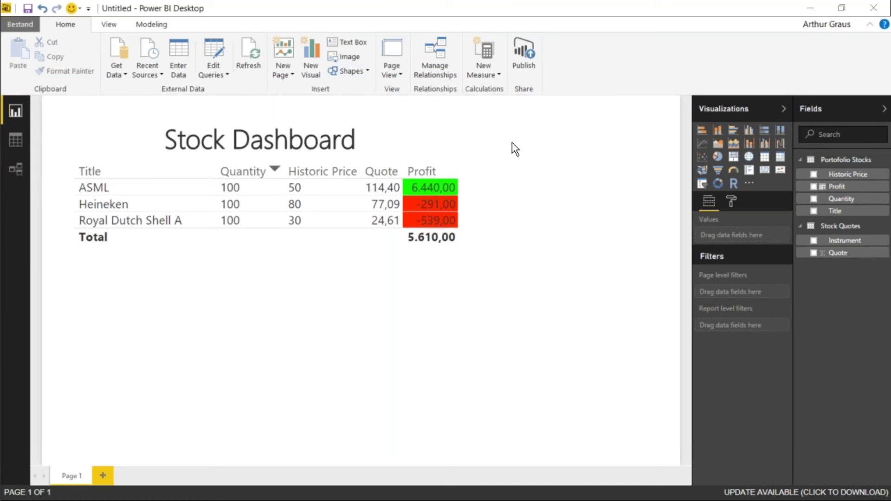
Save the report as Stock Dashboard and publish it to the Power BI Academy workspace.
click(529, 54)
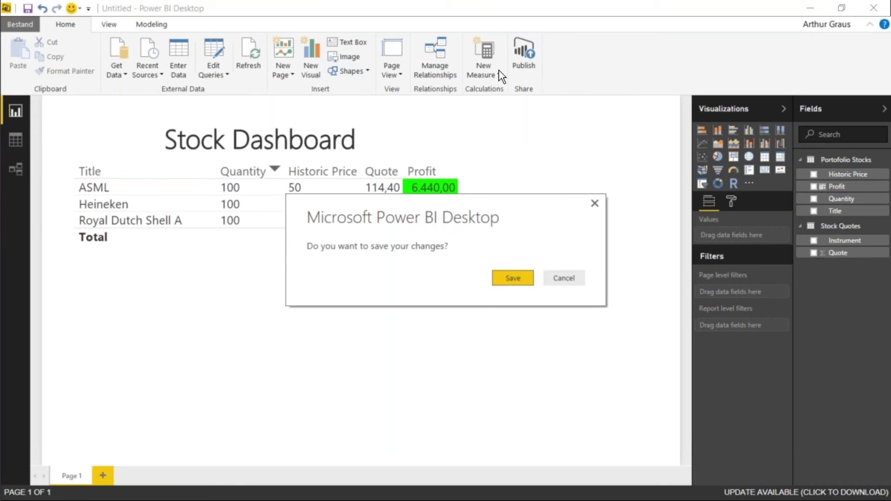
click(520, 278)
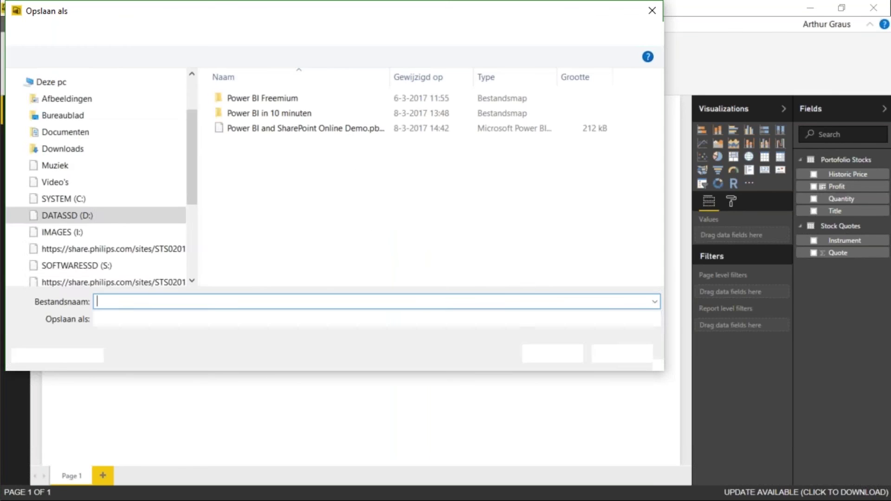
text(Stock D)
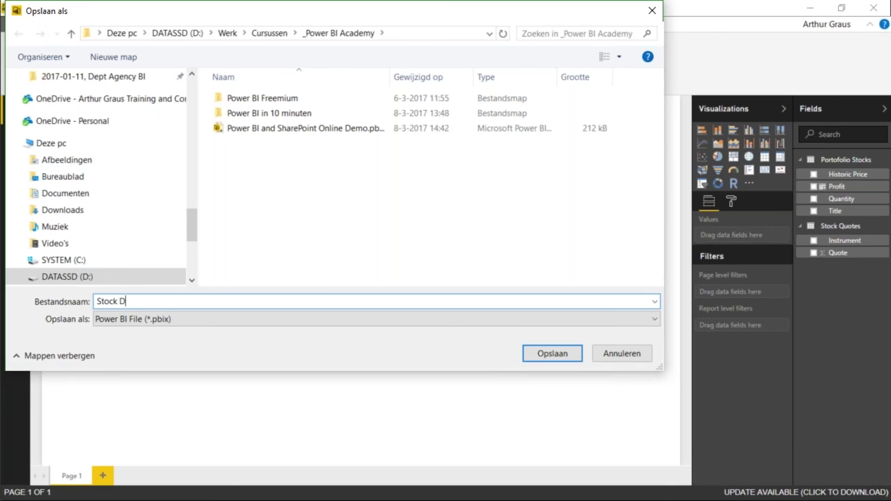
text(ashboard)
key(Return)
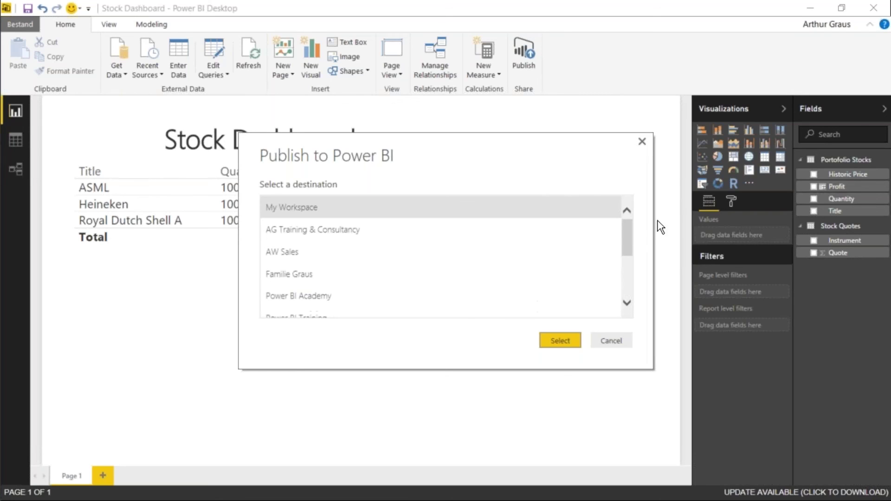
click(300, 299)
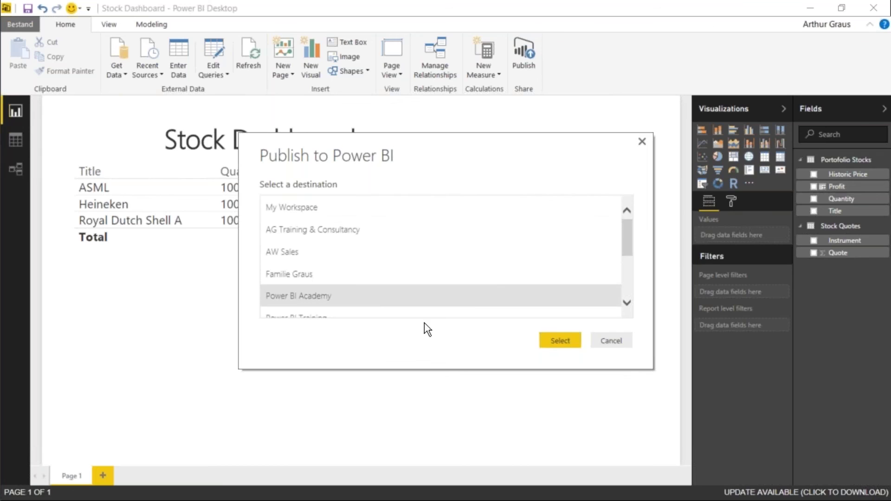
click(555, 342)
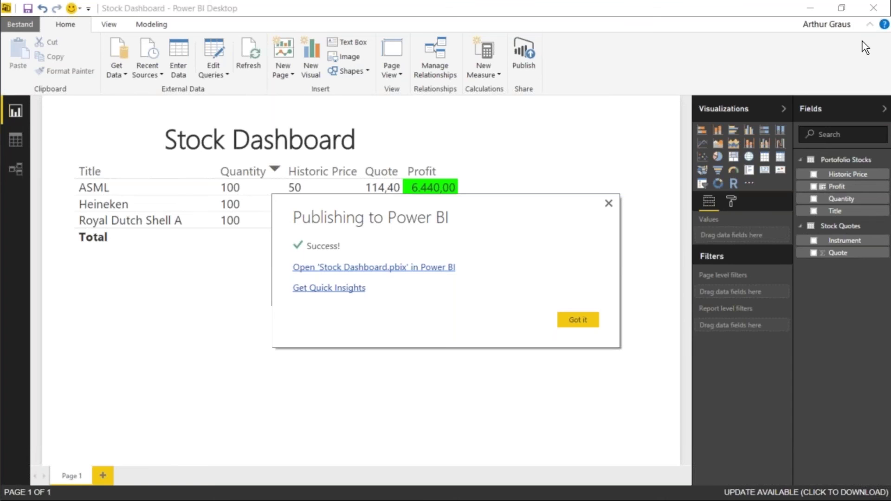
Maximize the published report's browser window, copy its web address, and switch to the AEX quotes window.
drag(786, 54, 417, 36)
double_click(417, 36)
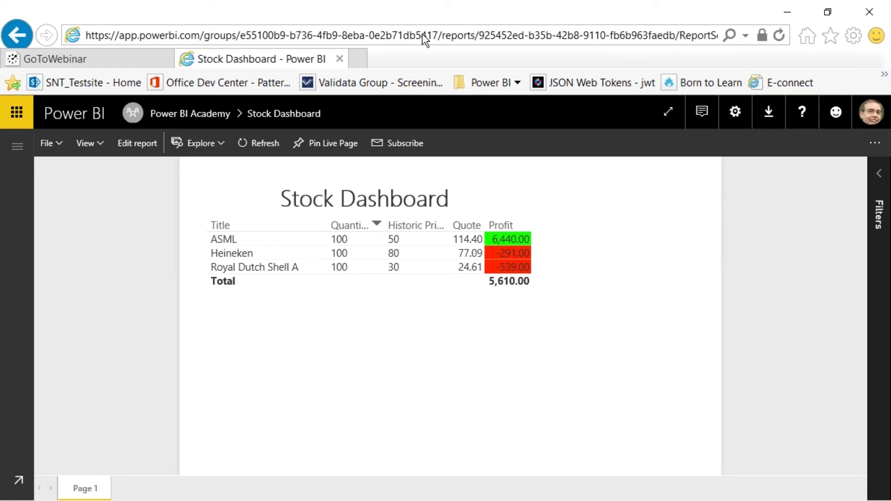
click(414, 36)
key(BackSpace)
key(Escape)
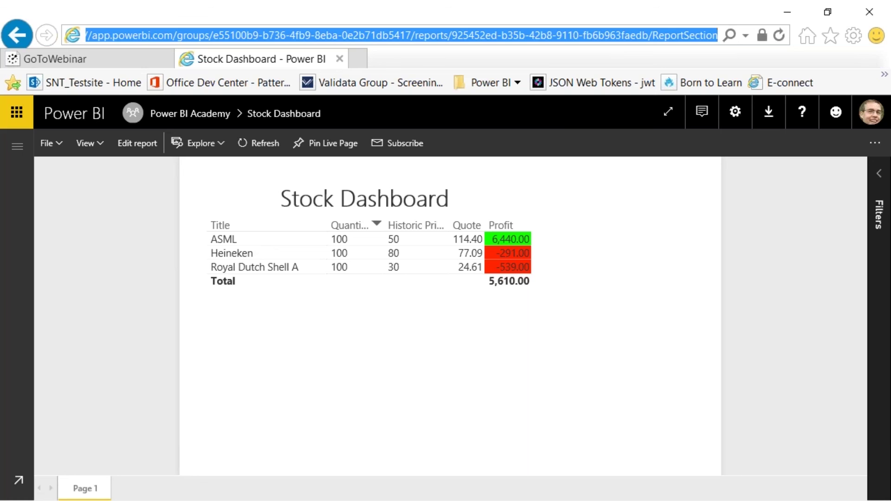
key(alt+Tab)
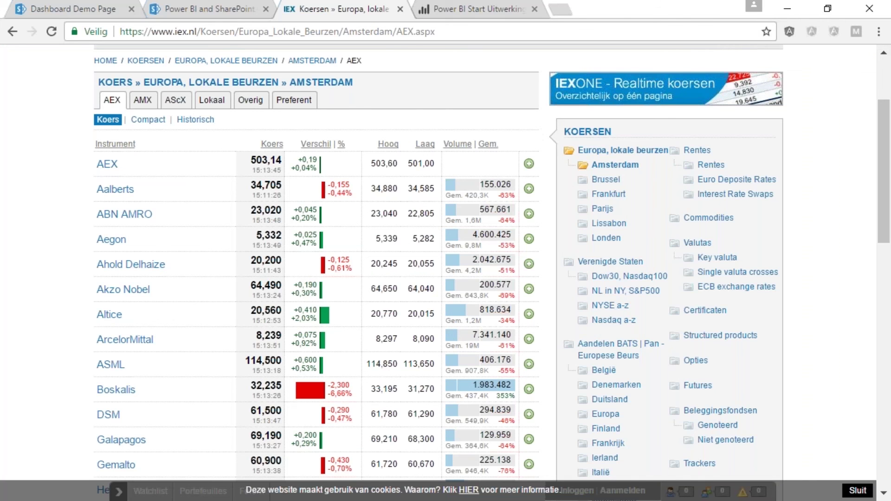
Edit the Dashboard Demo Page and add a Power BI (preview) web part below the title.
click(37, 12)
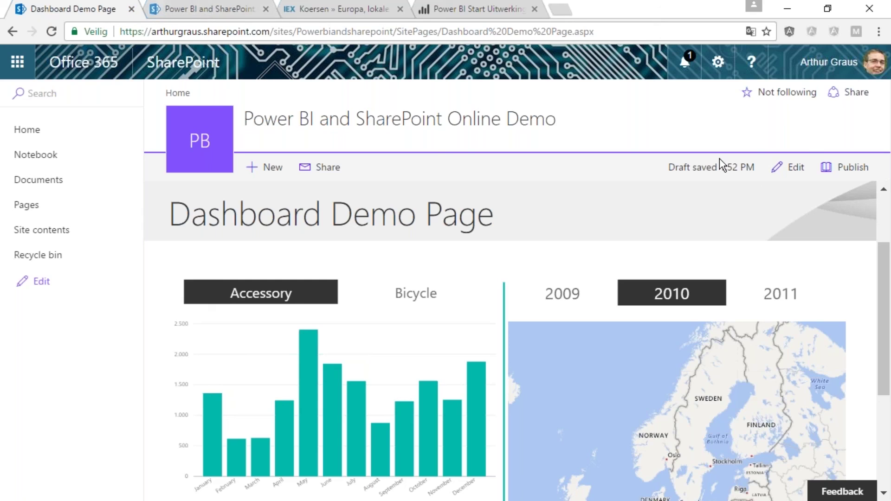
click(790, 173)
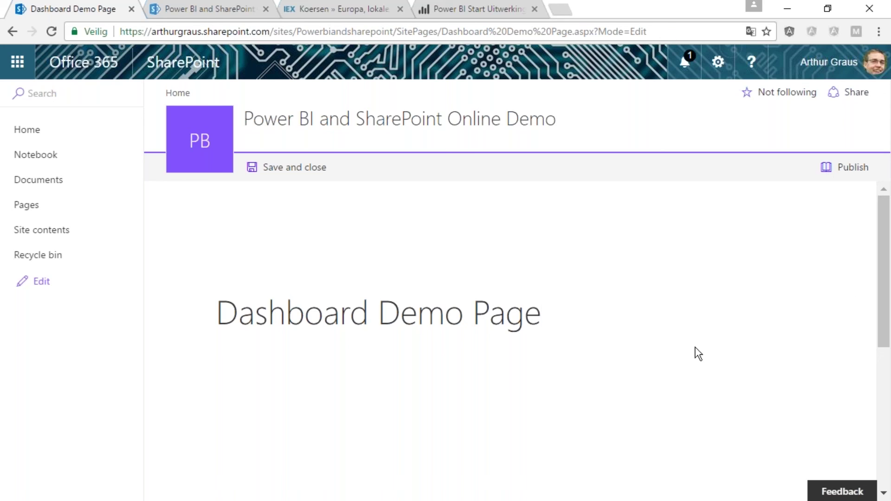
mouse_move(510, 352)
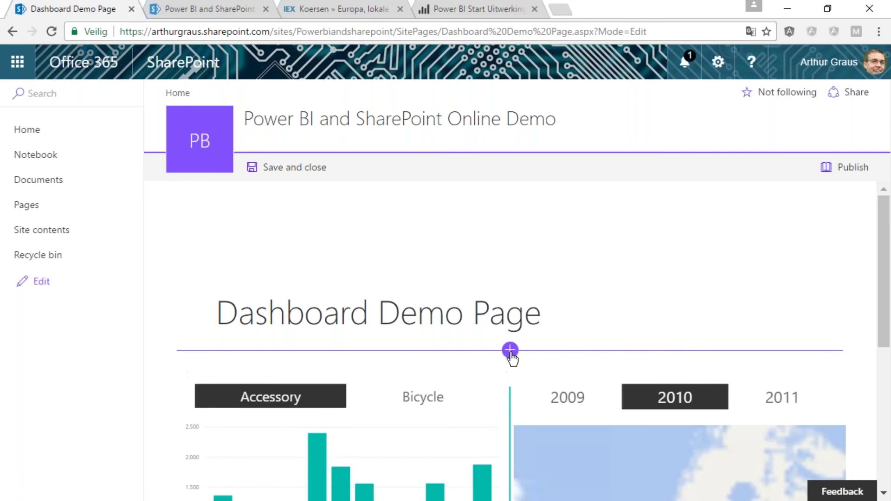
click(510, 351)
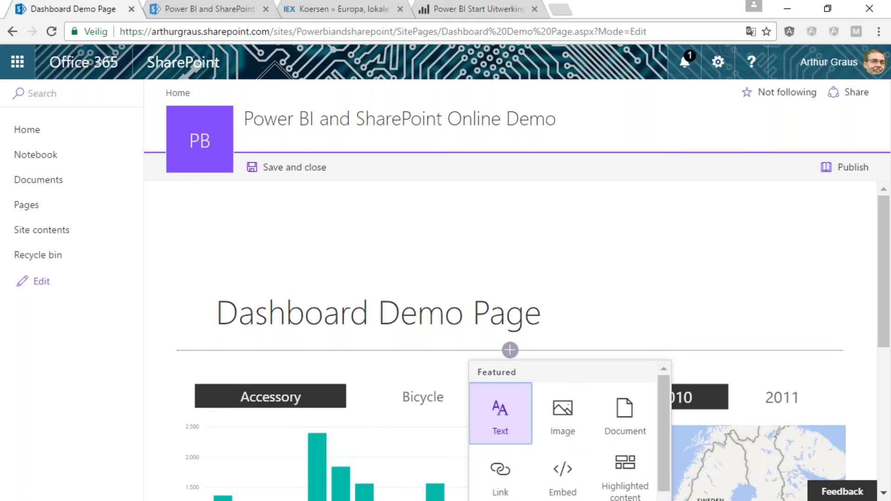
scroll(884, 303, down, 2)
scroll(883, 303, down, 2)
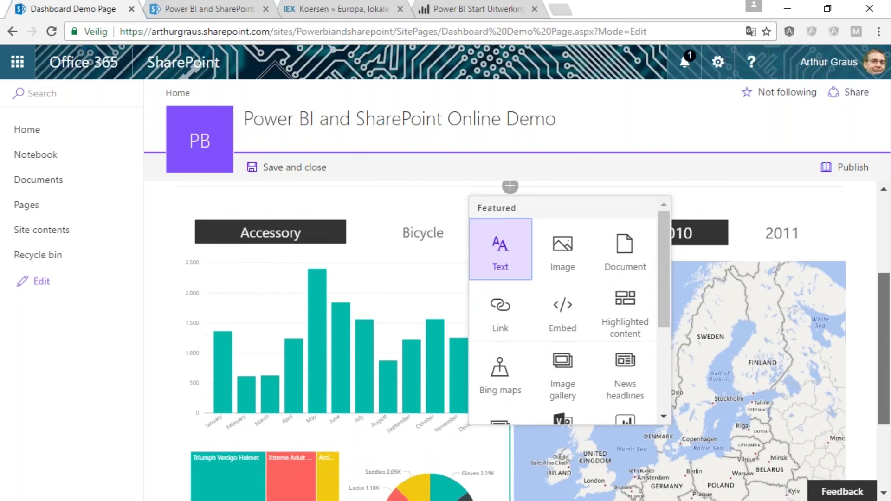
scroll(640, 324, down, 4)
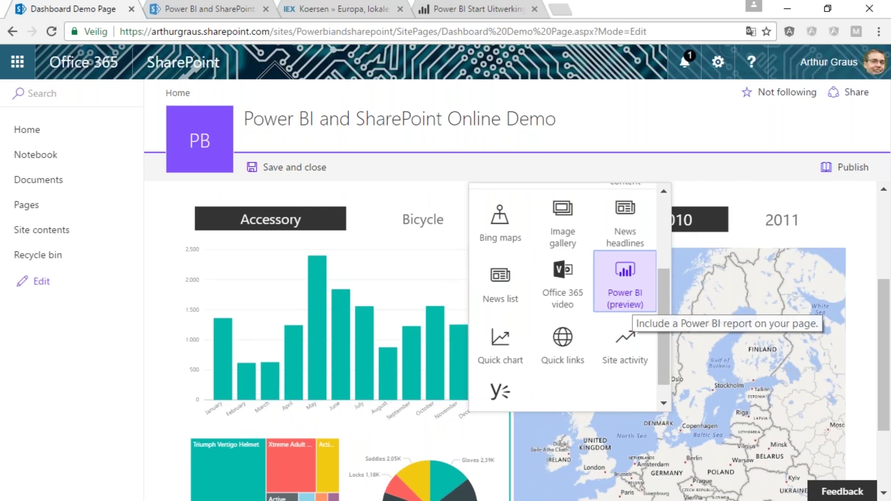
click(626, 303)
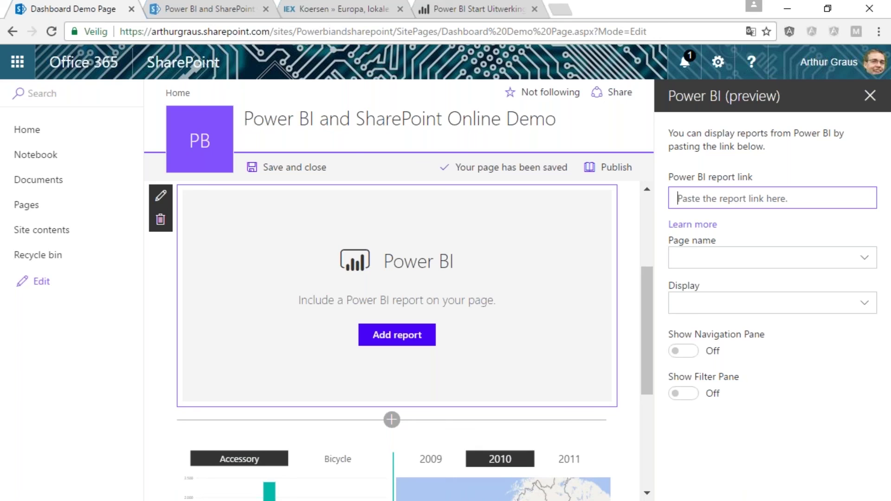
Paste the Stock Dashboard report URL into the Power BI report link, then save and close the page.
key(ctrl+v)
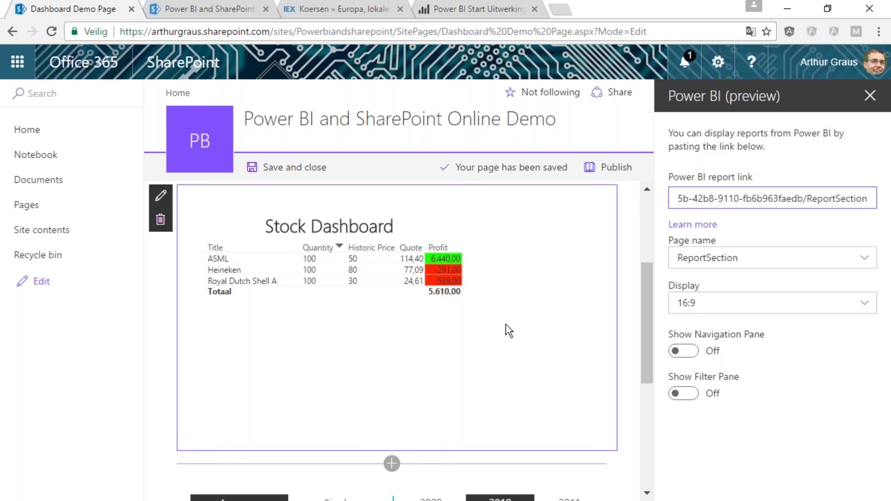
click(298, 168)
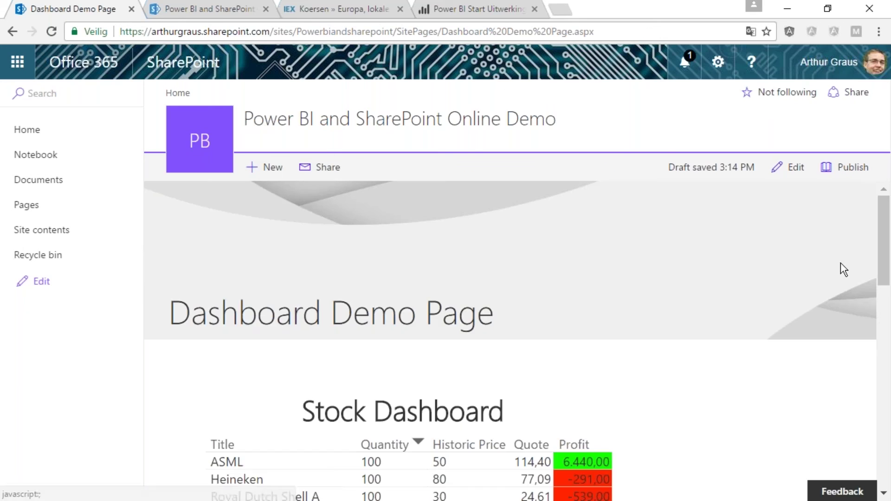
drag(884, 255, 886, 272)
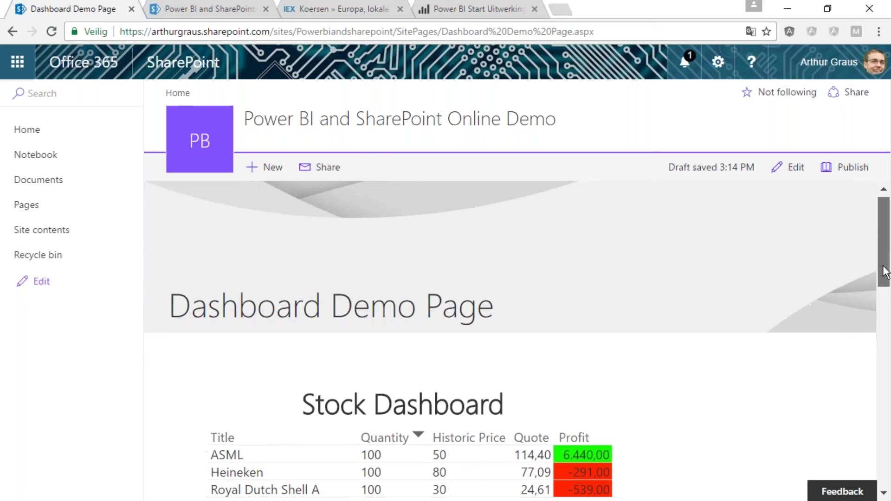
scroll(884, 271, down, 3)
scroll(885, 269, up, 1)
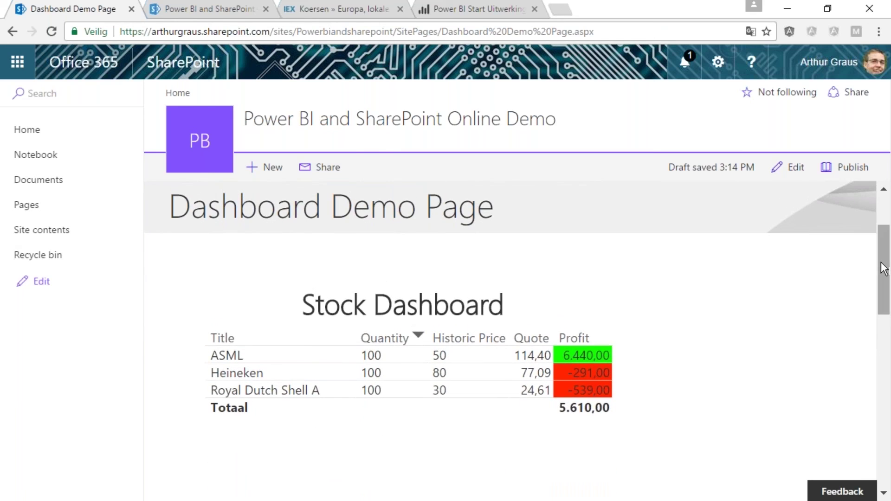